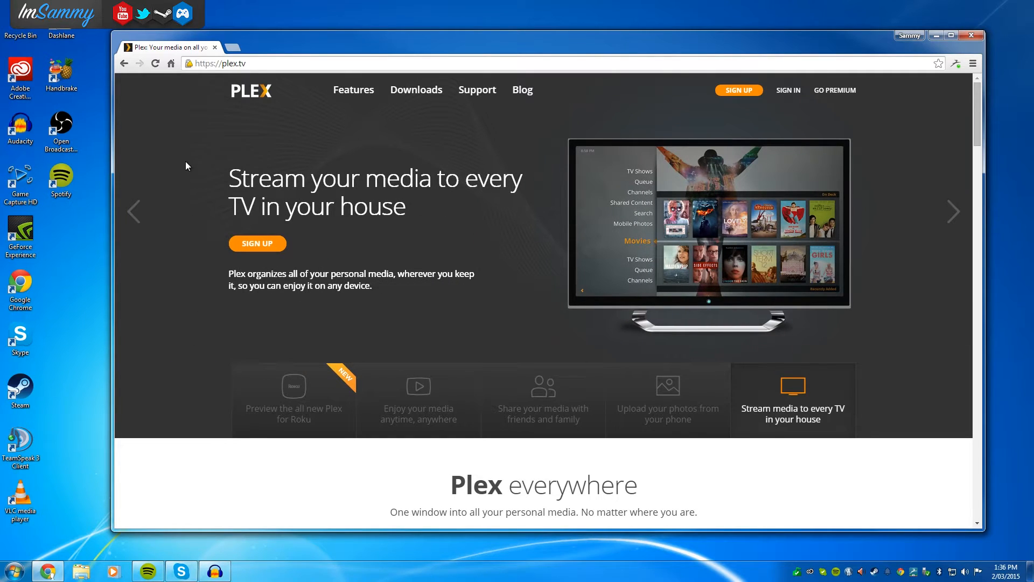
Step: Download the English Windows version of Plex Media Server from the Plex downloads page
left_click(431, 100)
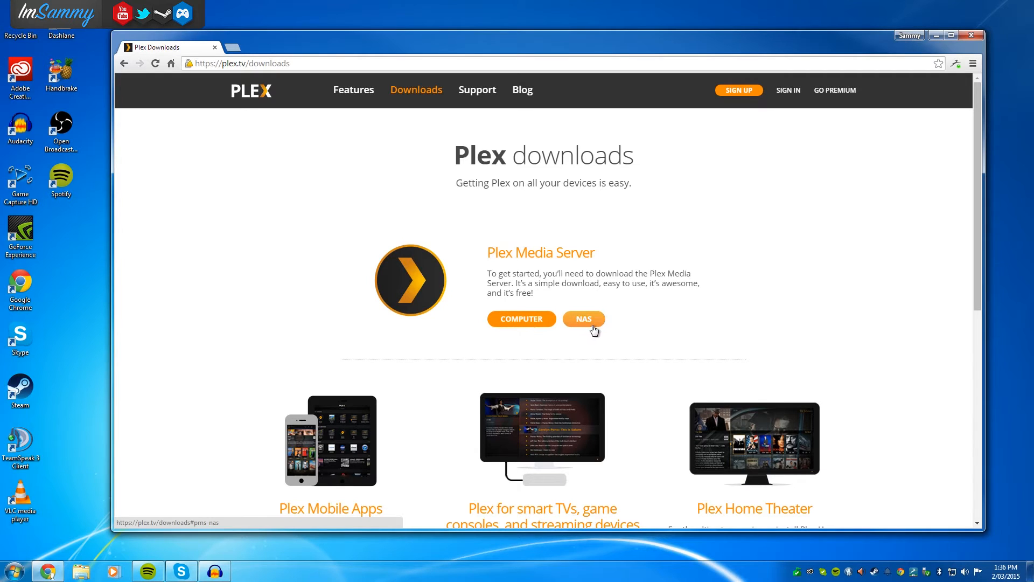
left_click(526, 319)
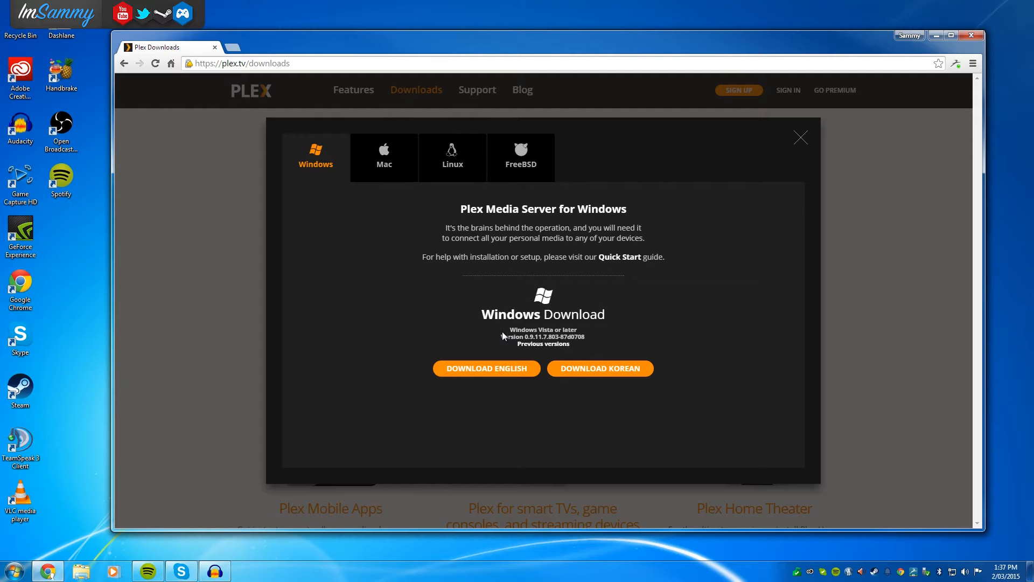
left_click(489, 373)
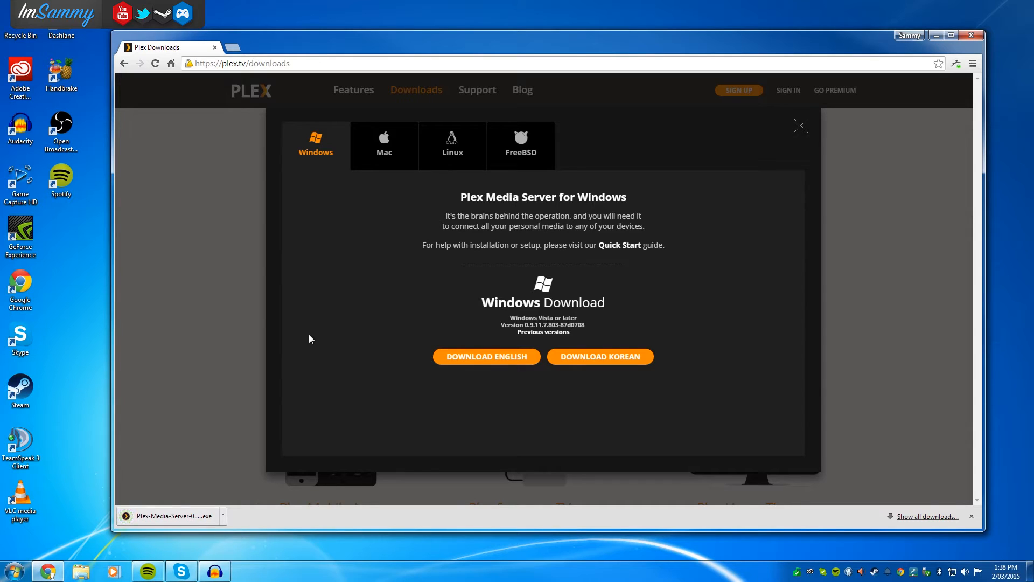
Step: Run the downloaded Plex Media Server installer, allow it to make changes, and close the setup and download page when installation finishes
left_click(168, 514)
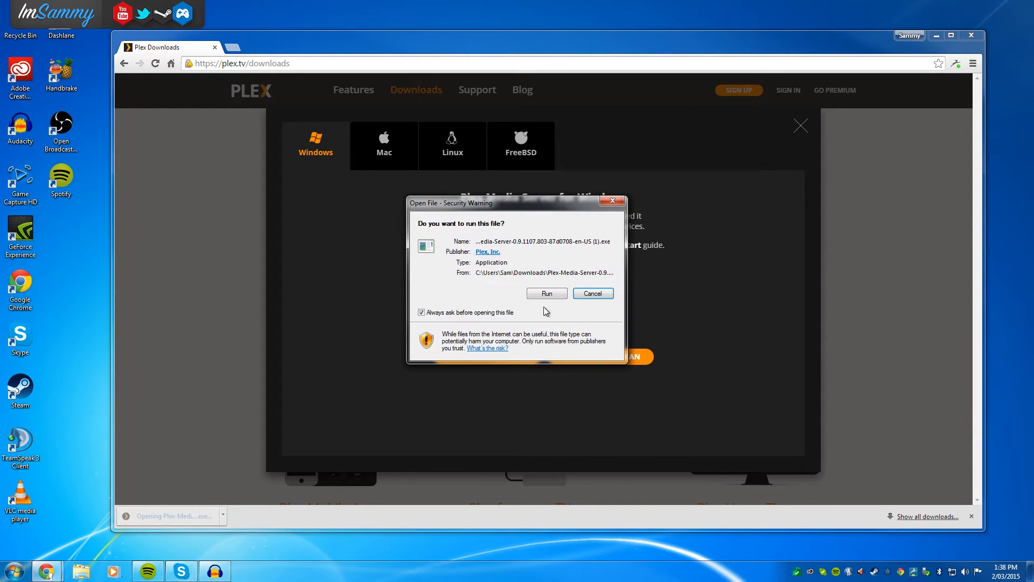
left_click(548, 294)
left_click(573, 372)
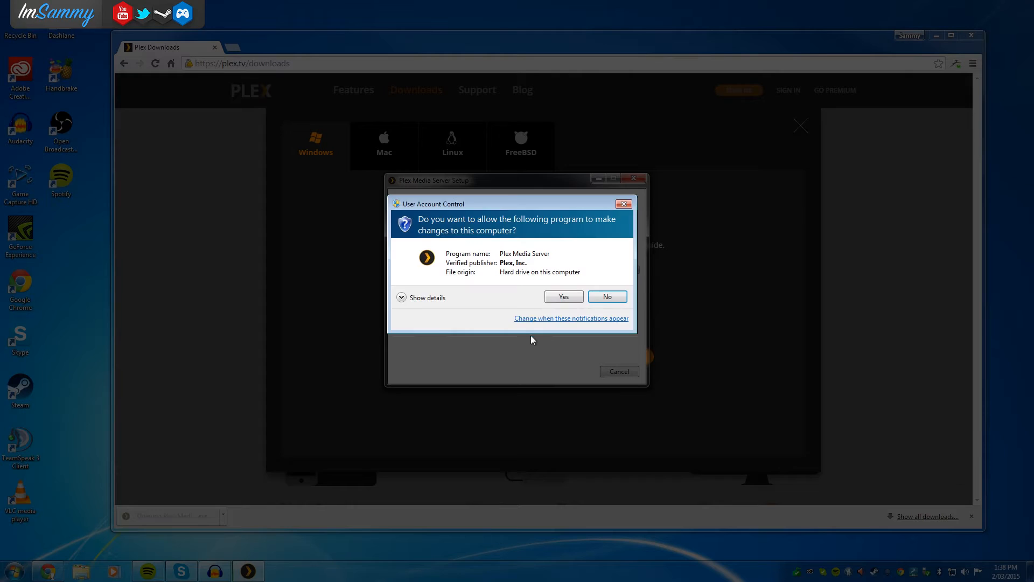
left_click(562, 295)
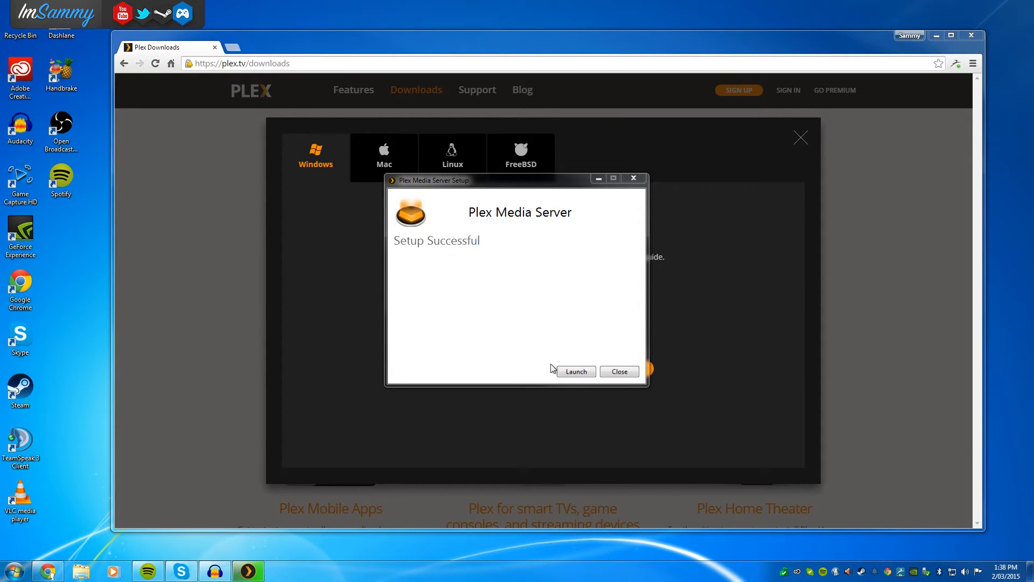
left_click(627, 372)
left_click(215, 48)
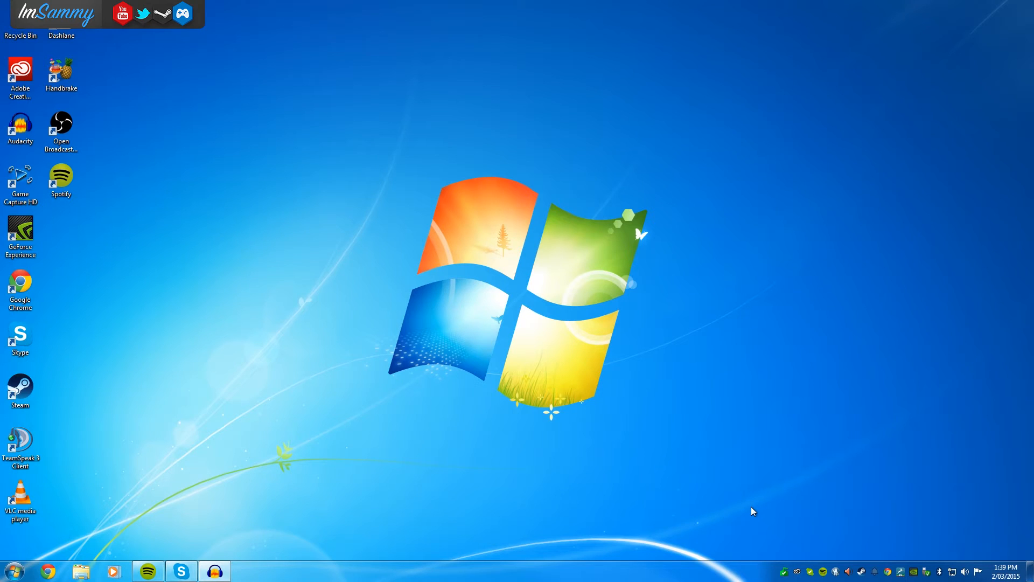
Step: Launch Plex Media Server from the installed programs in its Plex Media Server folder
left_click(15, 571)
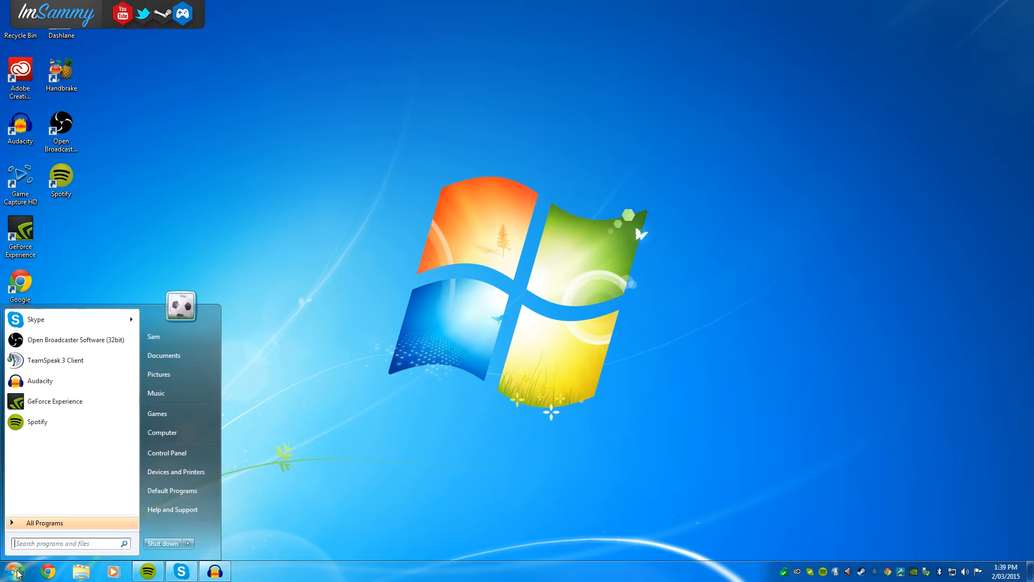
left_click(64, 522)
scroll(73, 484, "down", 5)
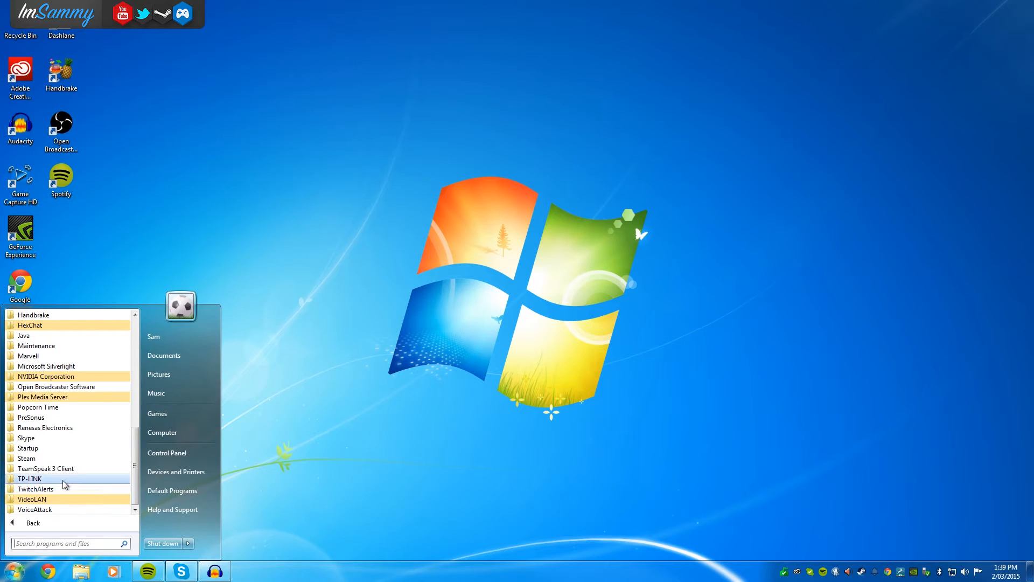
left_click(76, 398)
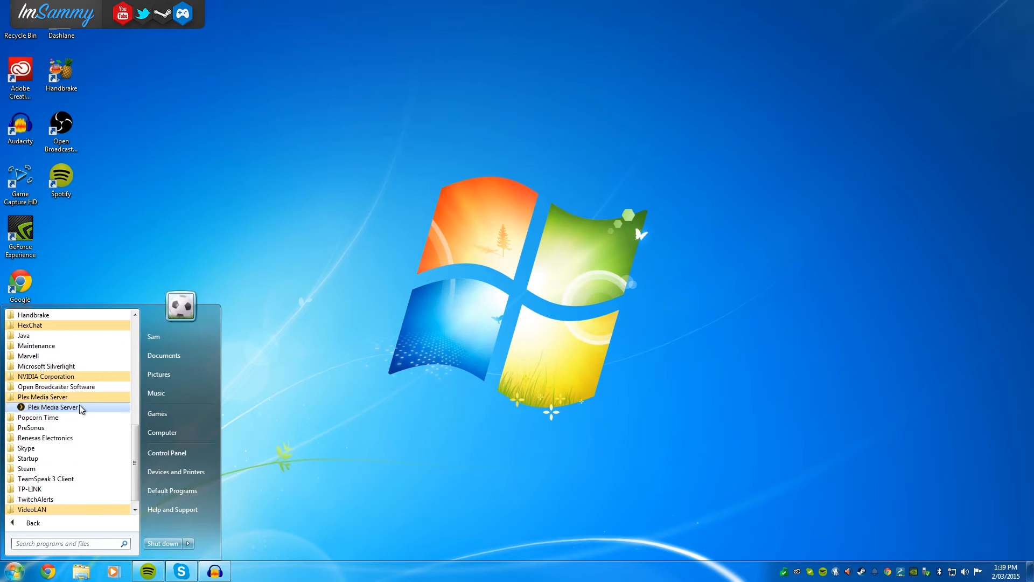
left_click(80, 407)
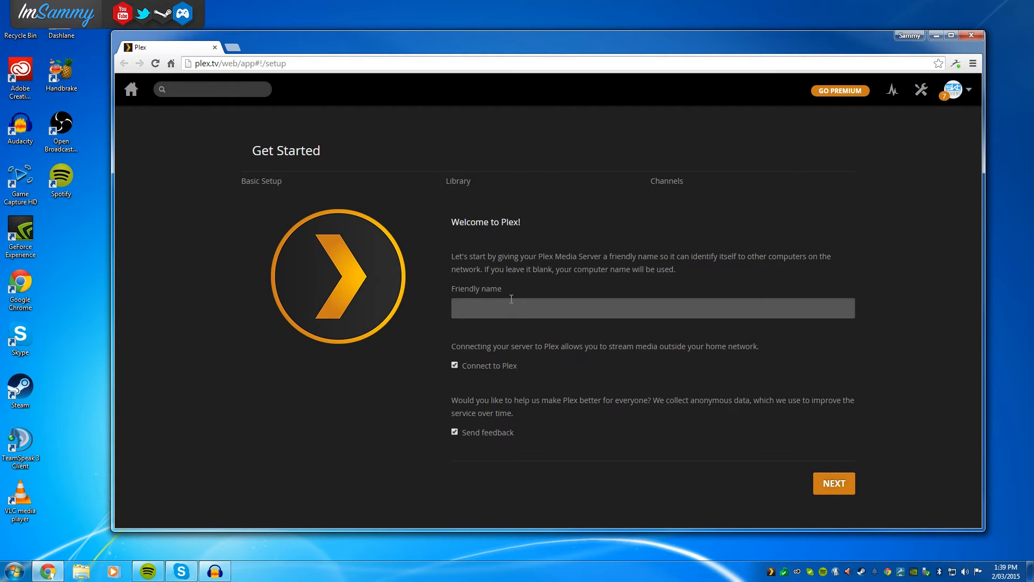
Step: Enter the owner's PC name as the server's friendly name, toggle the Send feedback option, and continue to the library setup
left_click(501, 312)
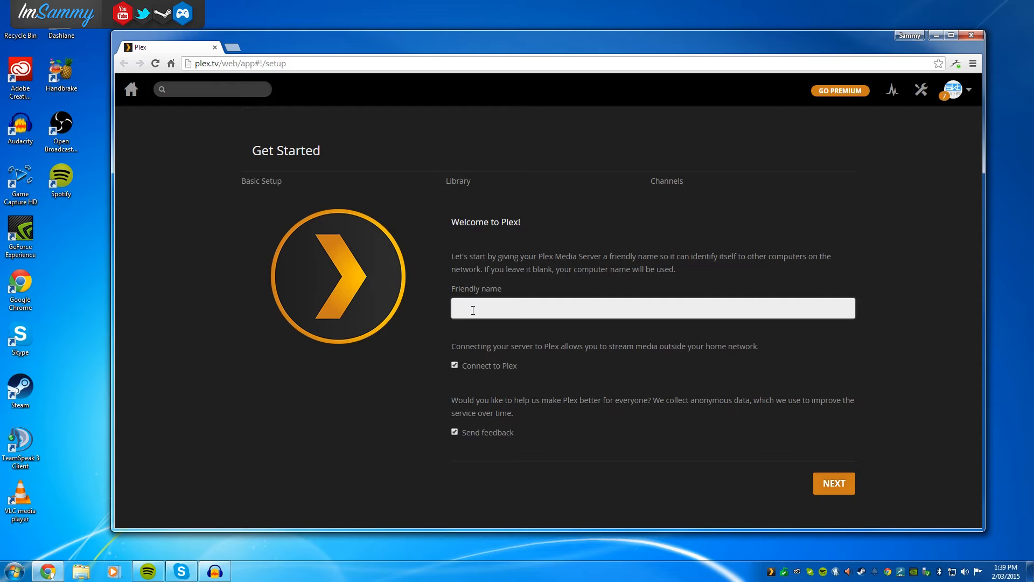
type("Sammy's PC")
left_click(510, 433)
left_click(842, 486)
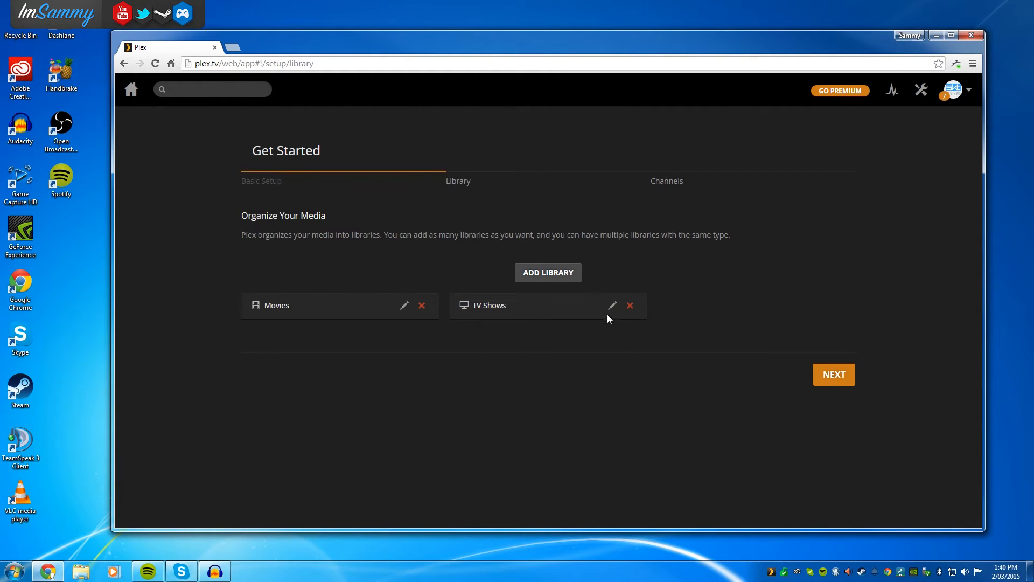
Step: Review the Movies library's folders, agent, scanner and general settings, and save the library with its existing options
left_click(405, 307)
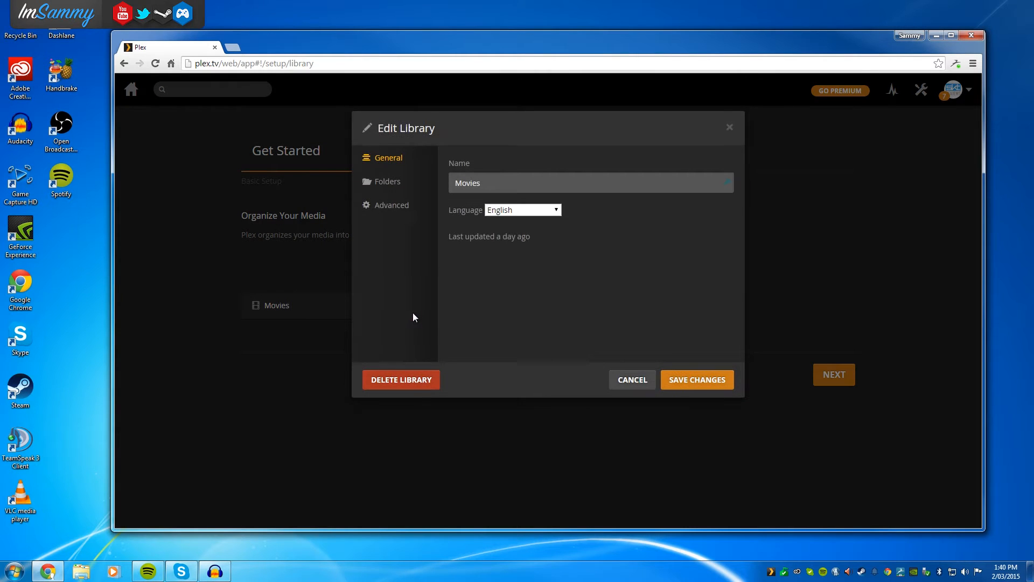
left_click(387, 184)
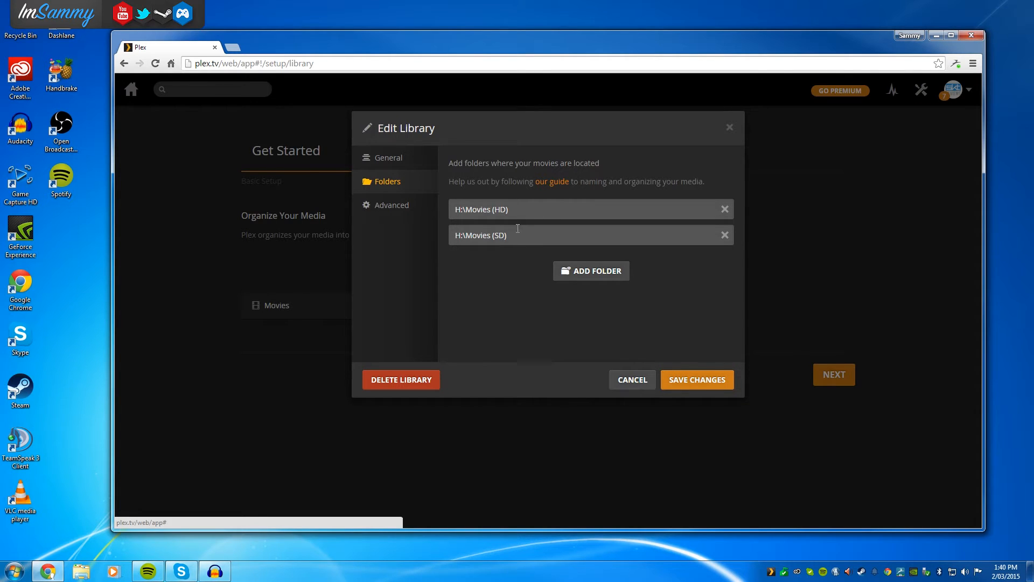
left_click(396, 211)
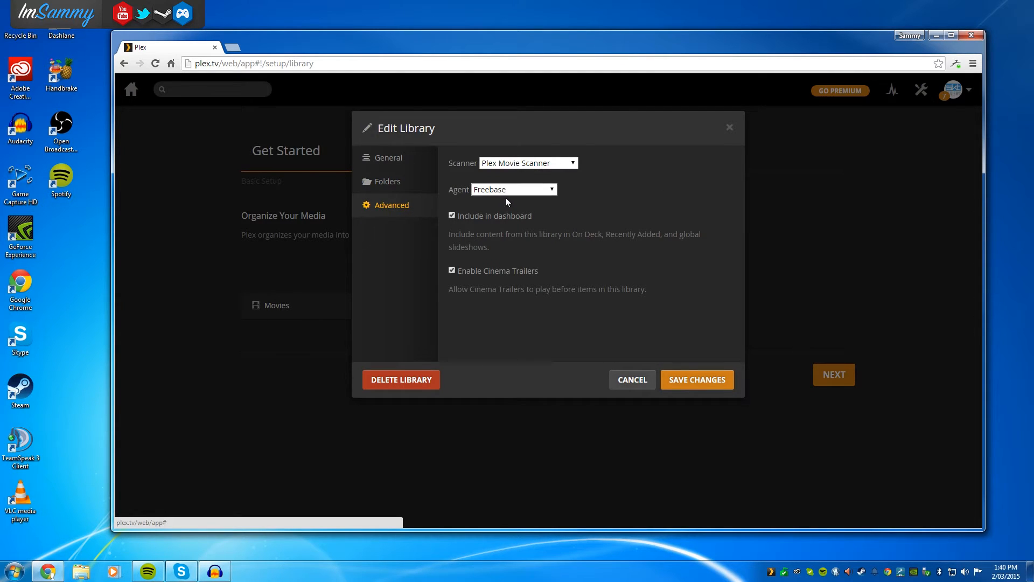
left_click(512, 192)
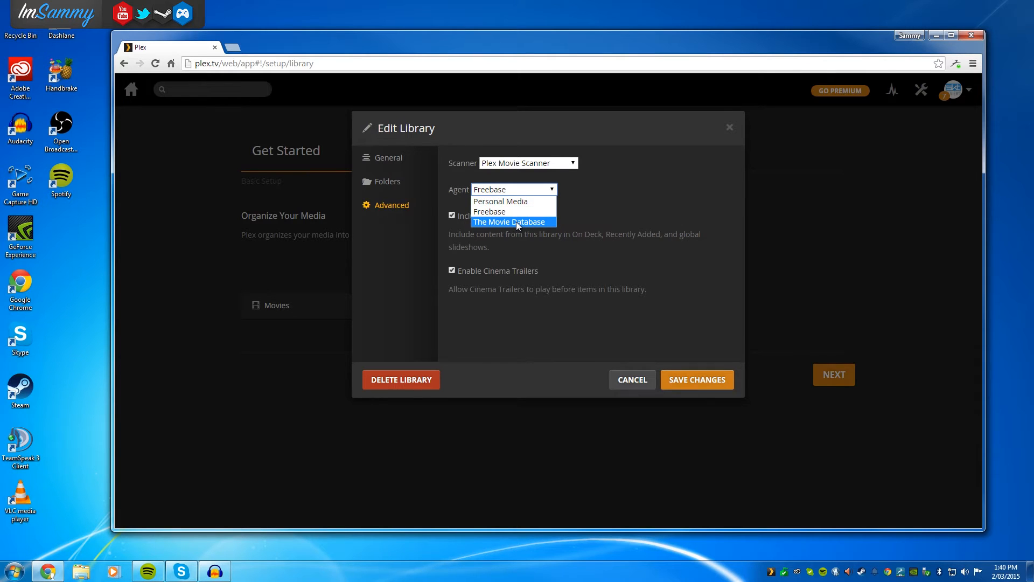
left_click(627, 203)
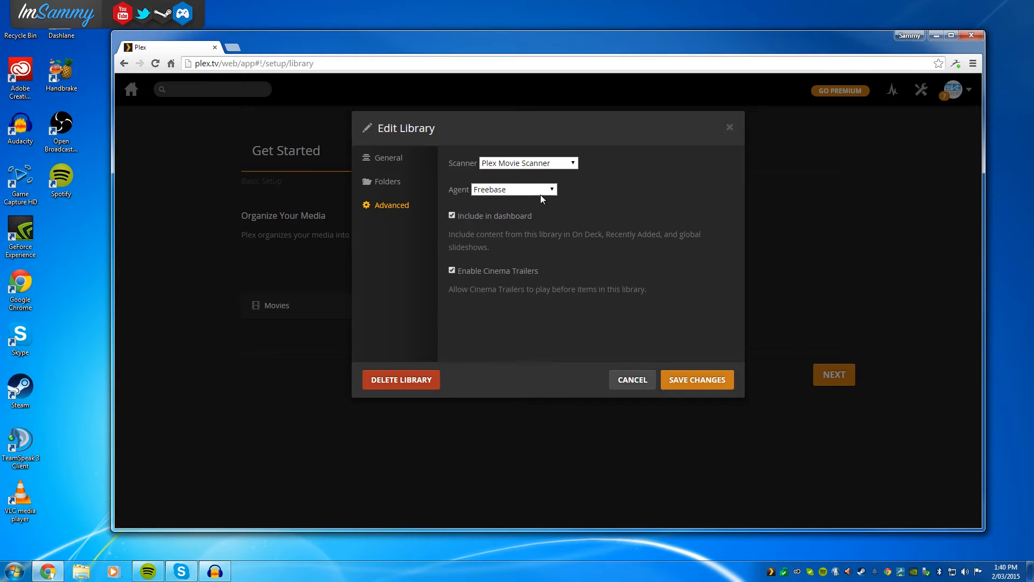
left_click(504, 162)
left_click(500, 161)
left_click(404, 165)
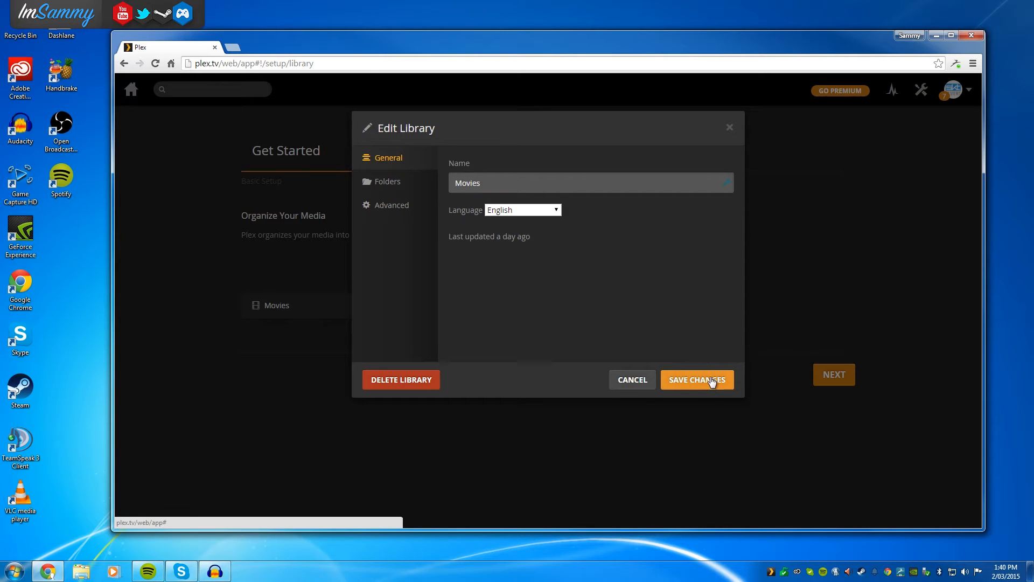
left_click(710, 378)
Step: Check the TV Shows library's folders, advanced and general settings, and leave the library without saving
left_click(613, 307)
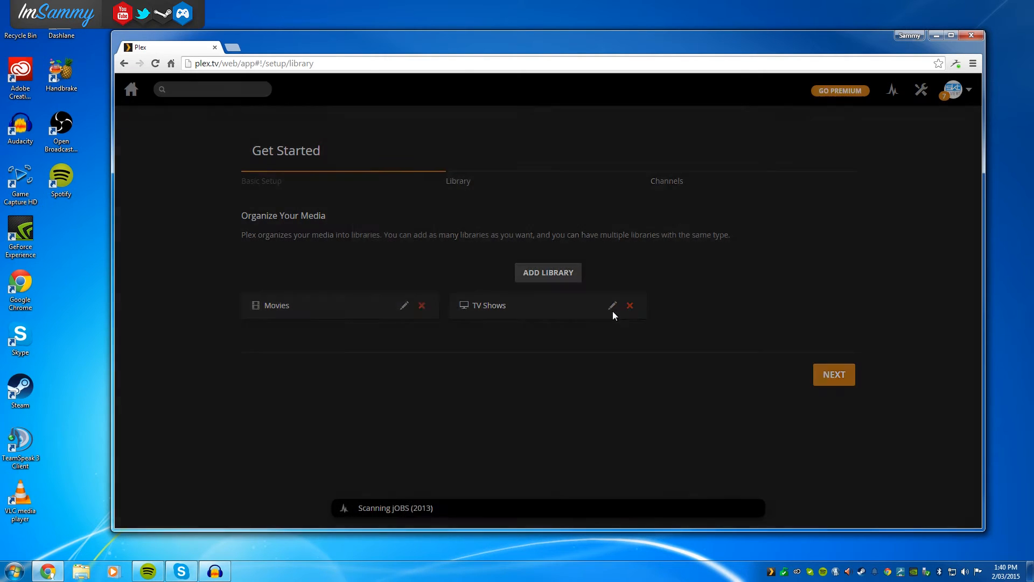
left_click(384, 182)
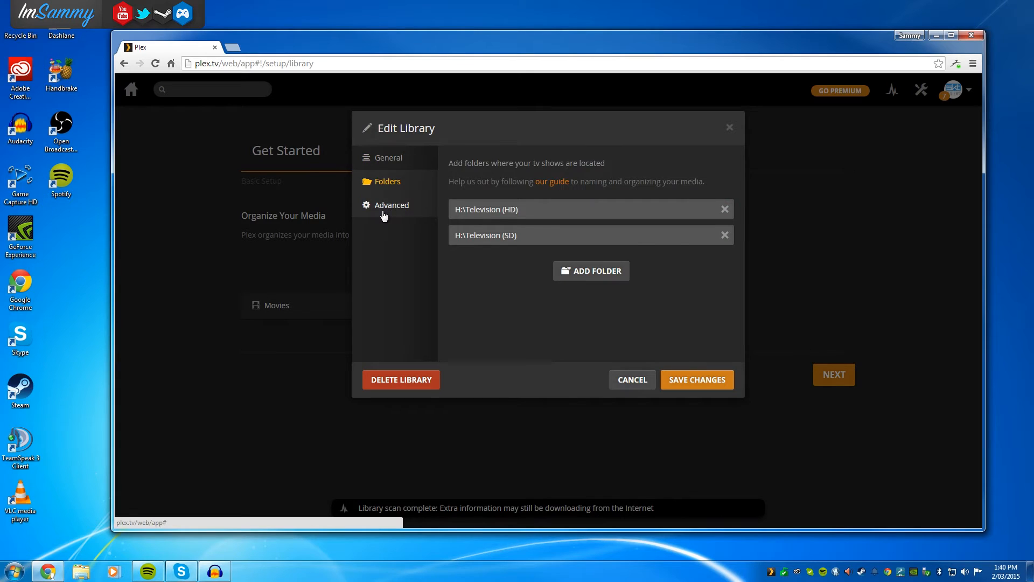
left_click(384, 206)
left_click(383, 167)
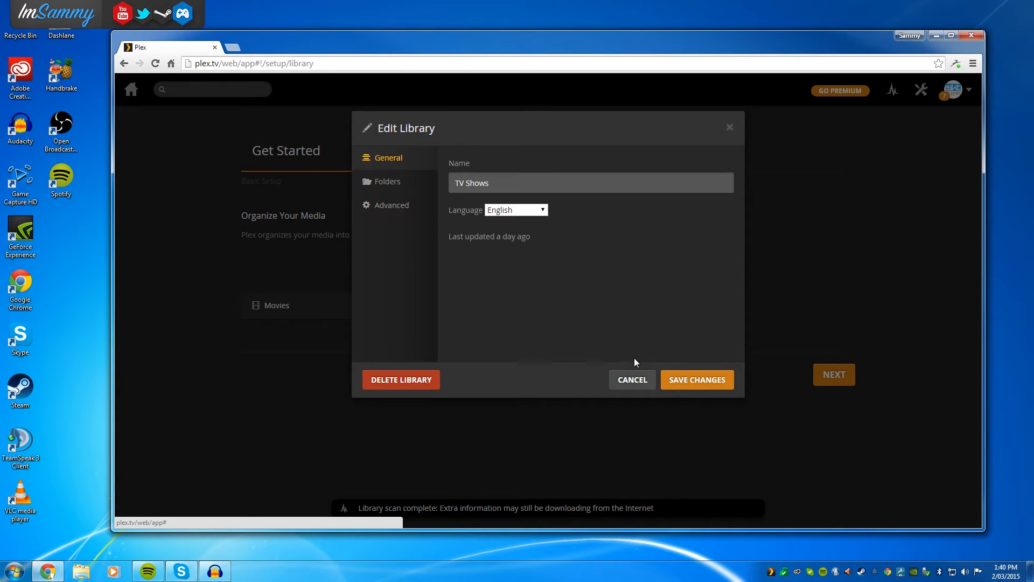
left_click(631, 378)
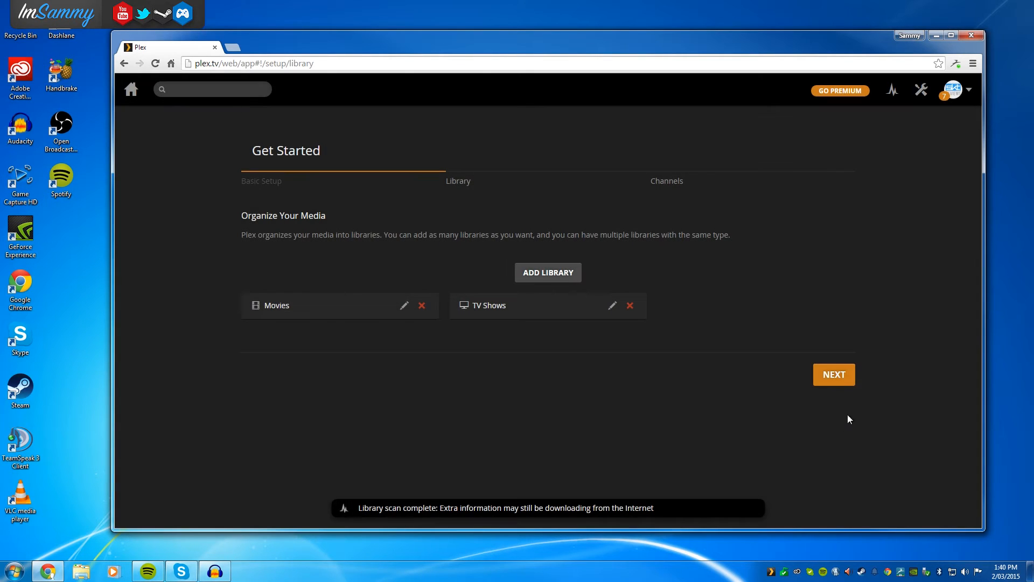
Step: Go on to the featured channels, skip installing any of them, and finish the Get Started setup
left_click(846, 384)
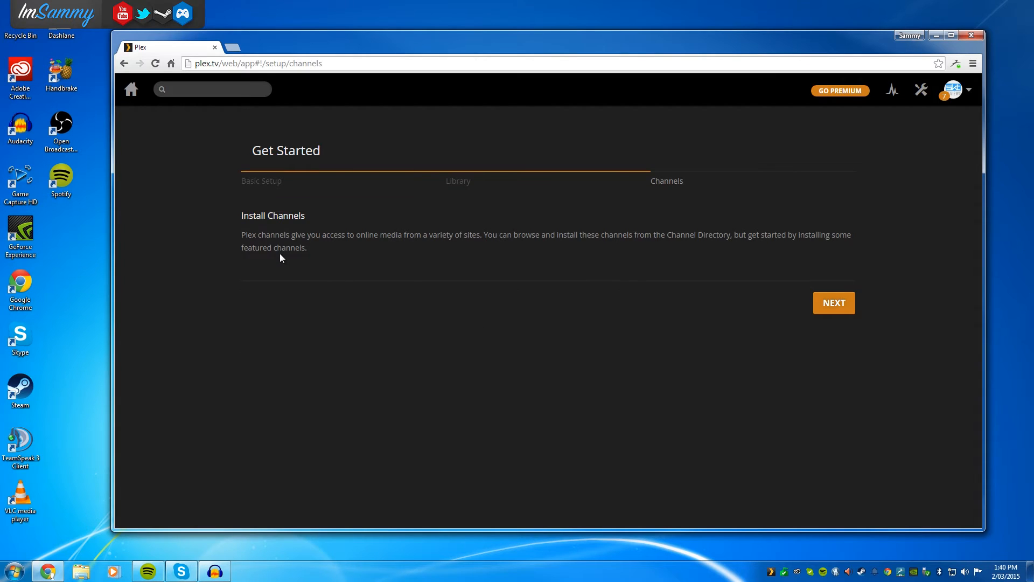
scroll(392, 265, "down", 1)
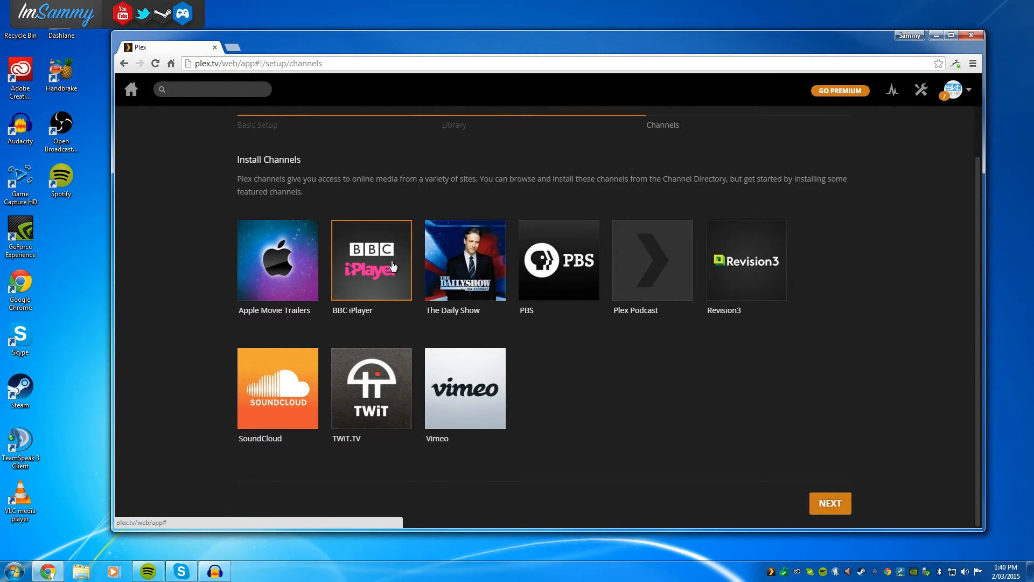
scroll(318, 281, "up", 1)
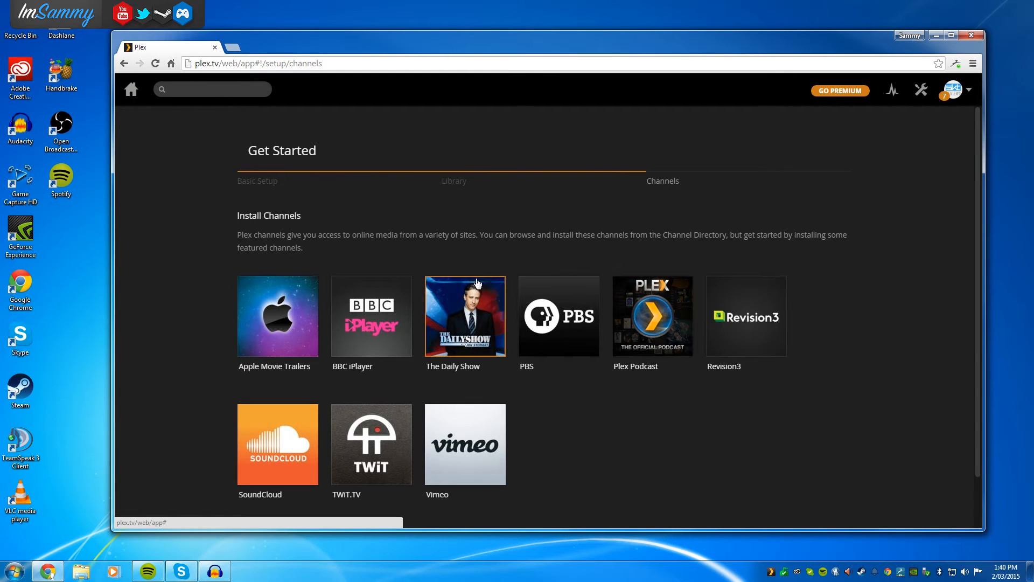
scroll(483, 284, "down", 1)
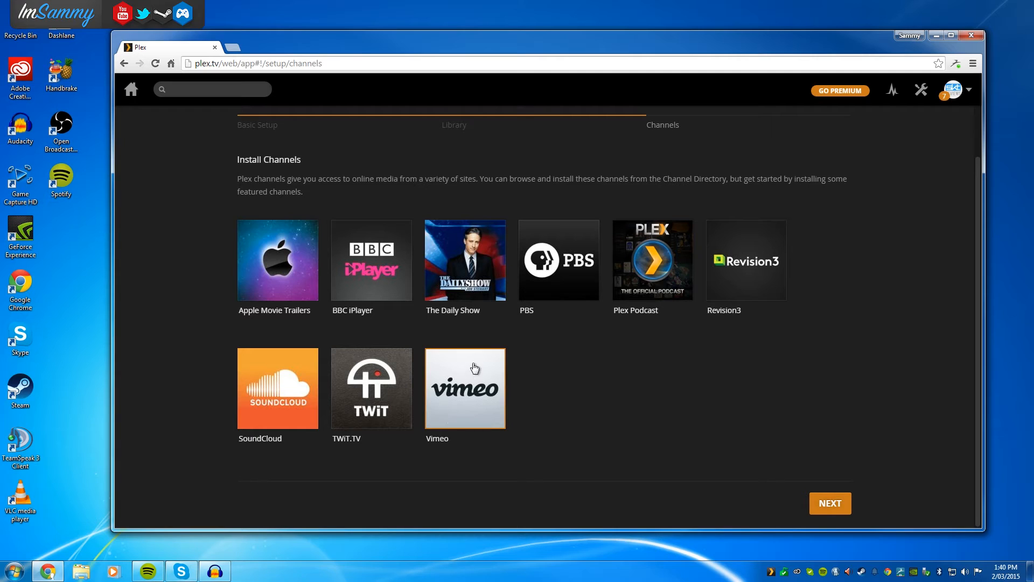
left_click(830, 503)
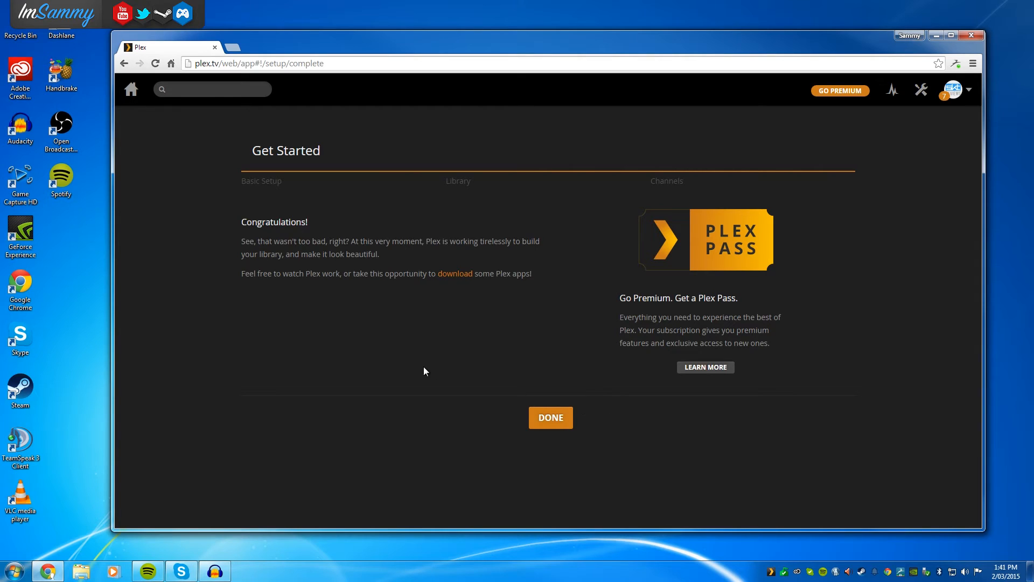
left_click(552, 418)
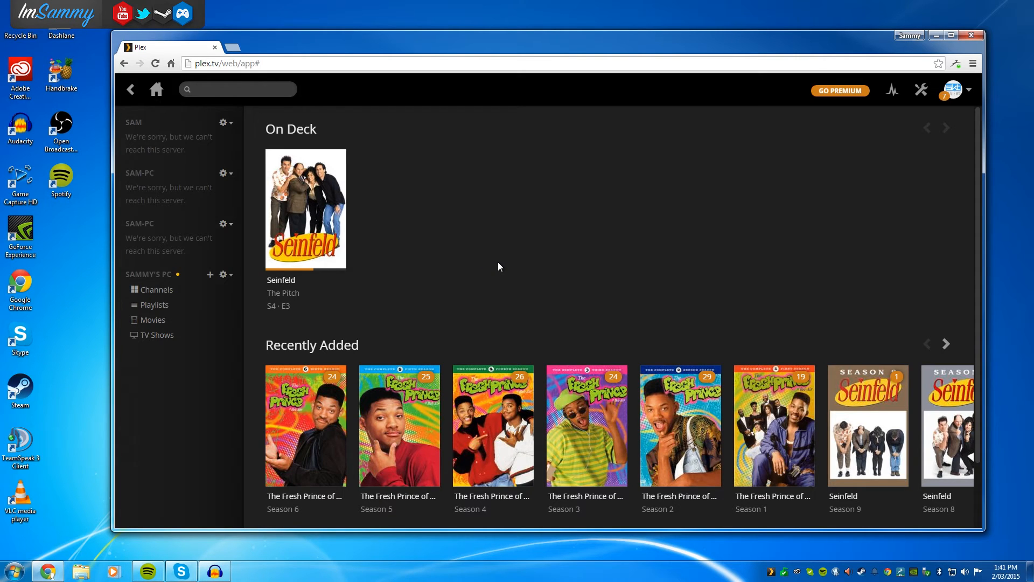
Step: Look over the On Deck, Recently Added and Watch Later sections of the Plex home page
scroll(498, 262, "down", 2)
scroll(463, 273, "up", 2)
scroll(754, 345, "down", 2)
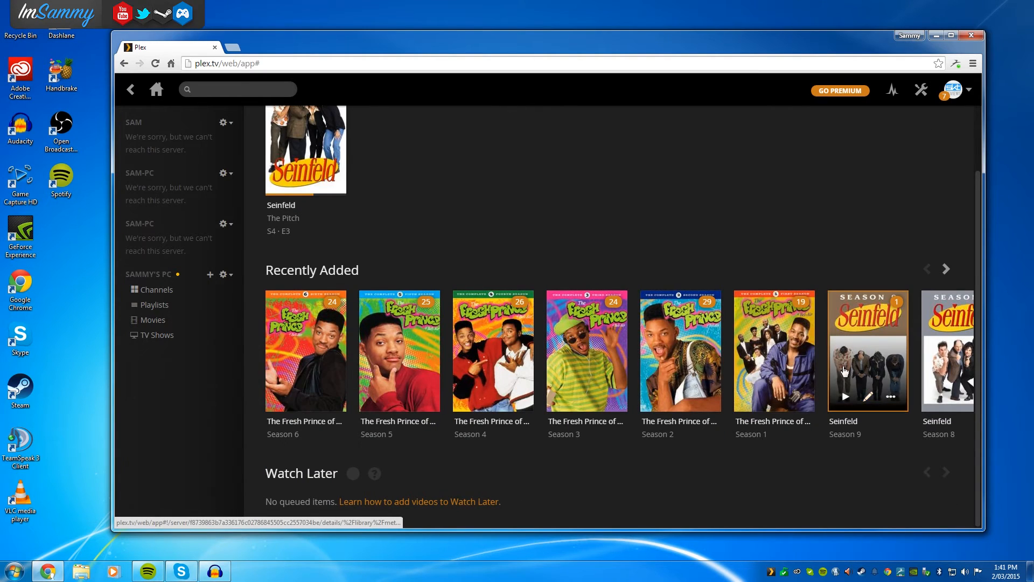
scroll(700, 330, "up", 2)
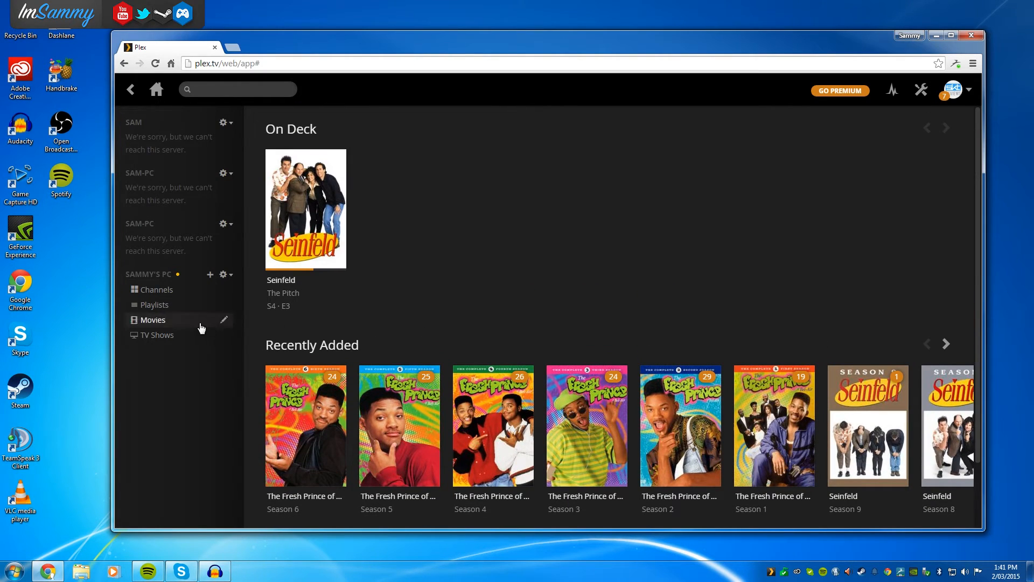
Step: Open the TV Shows library, switch to the Movies library, and browse its titles
left_click(177, 338)
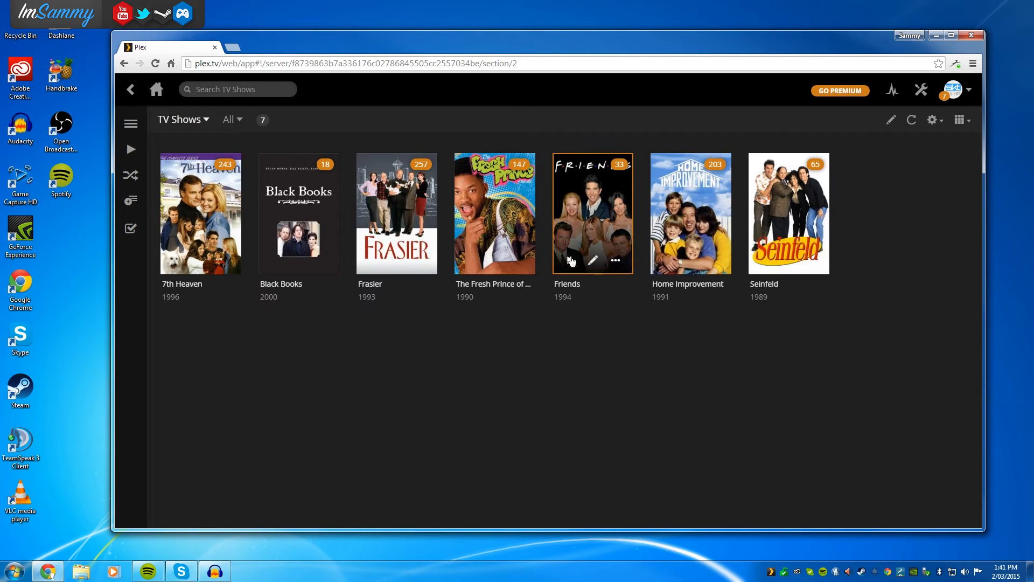
left_click(182, 119)
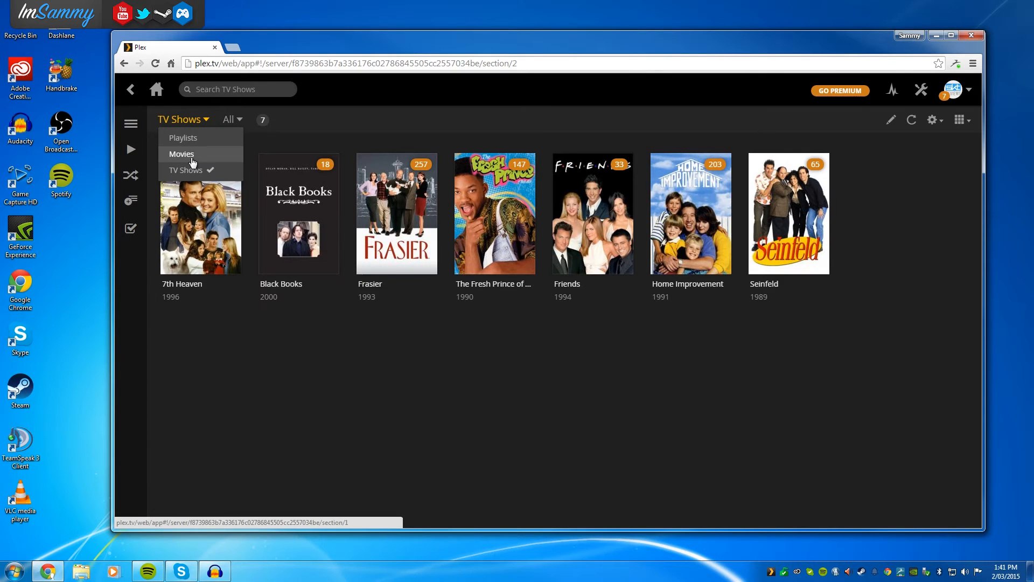
left_click(190, 155)
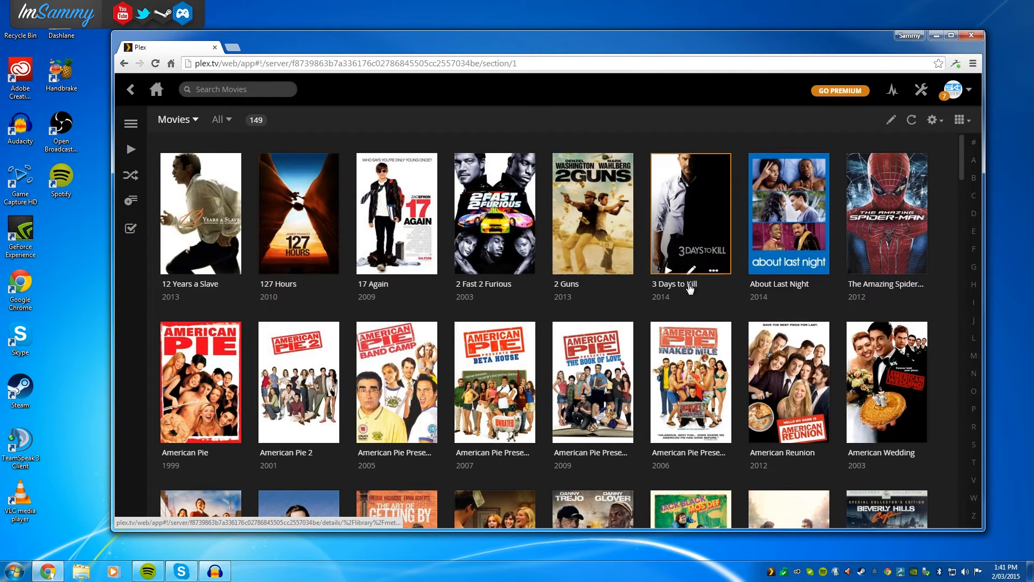
scroll(662, 297, "down", 4)
scroll(619, 313, "down", 8)
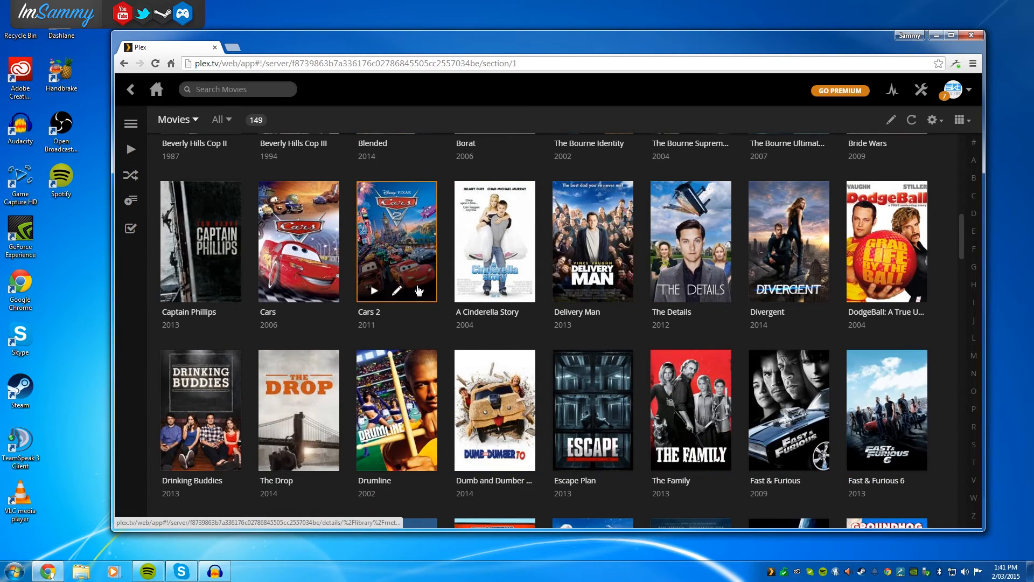
Step: Browse the Movies library to Drumline, view its details, and list the library's movies featuring cast member Nick Cannon
scroll(399, 286, "down", 1)
scroll(393, 285, "down", 1)
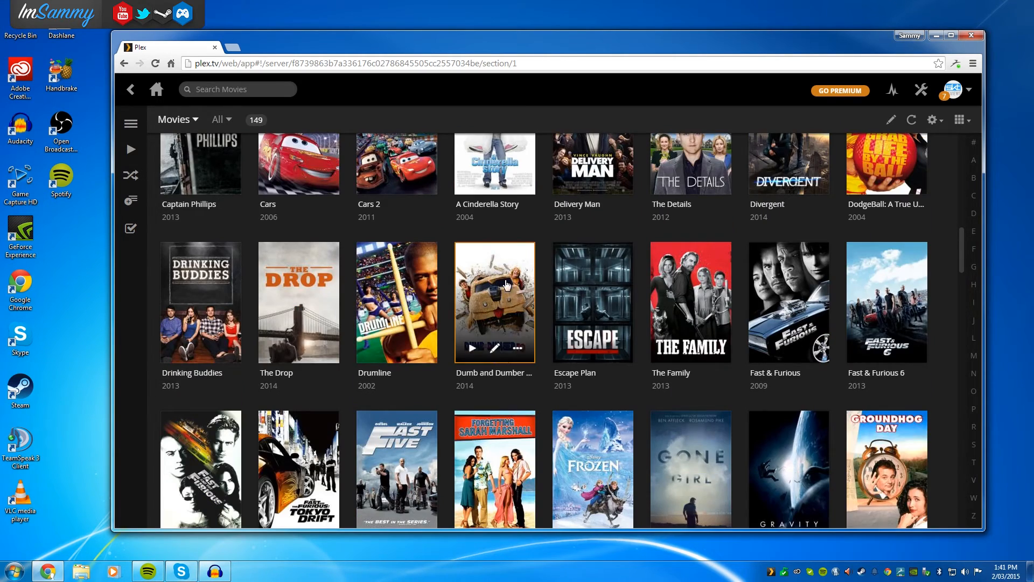
scroll(547, 293, "down", 1)
mouse_move(536, 306)
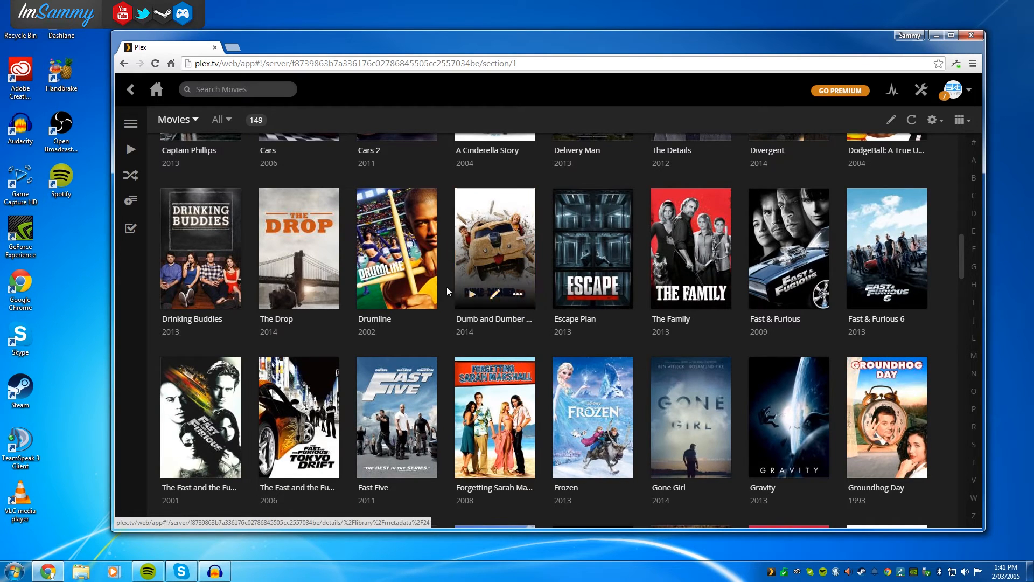
left_click(399, 246)
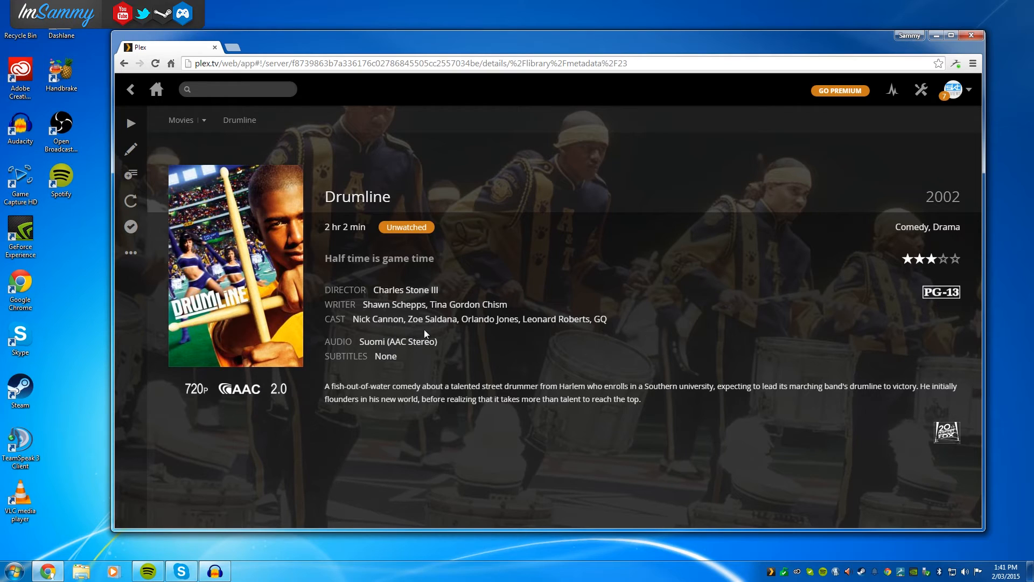
left_click(387, 324)
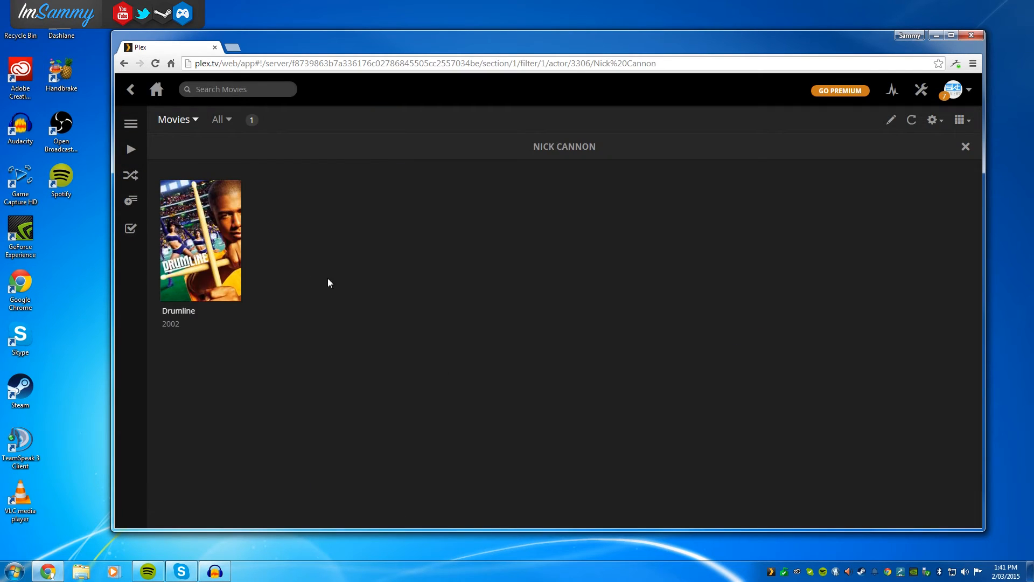
Step: Go back to the Drumline details, return to the Movies library, and clear the Nick Cannon filter
left_click(132, 90)
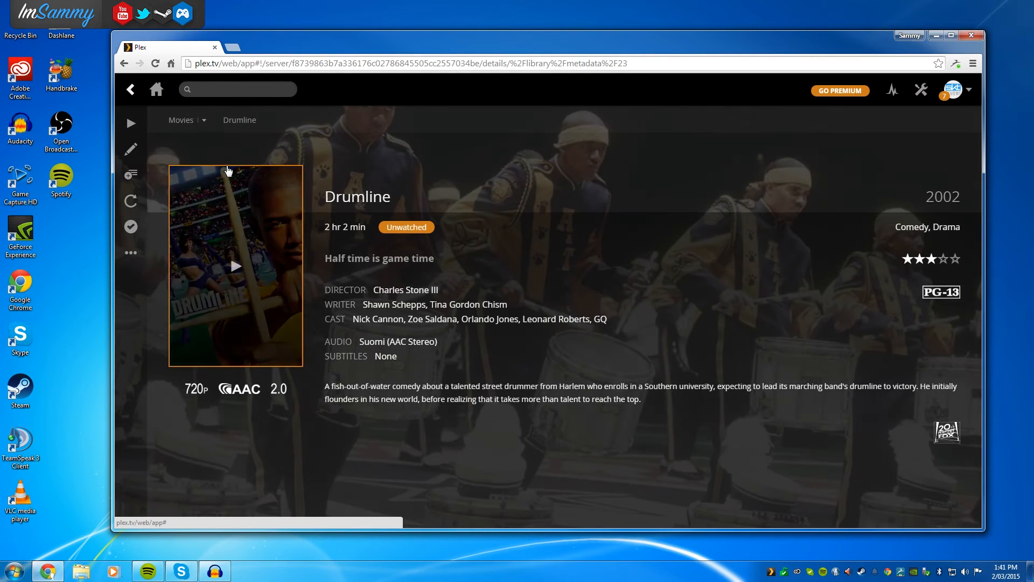
left_click(131, 92)
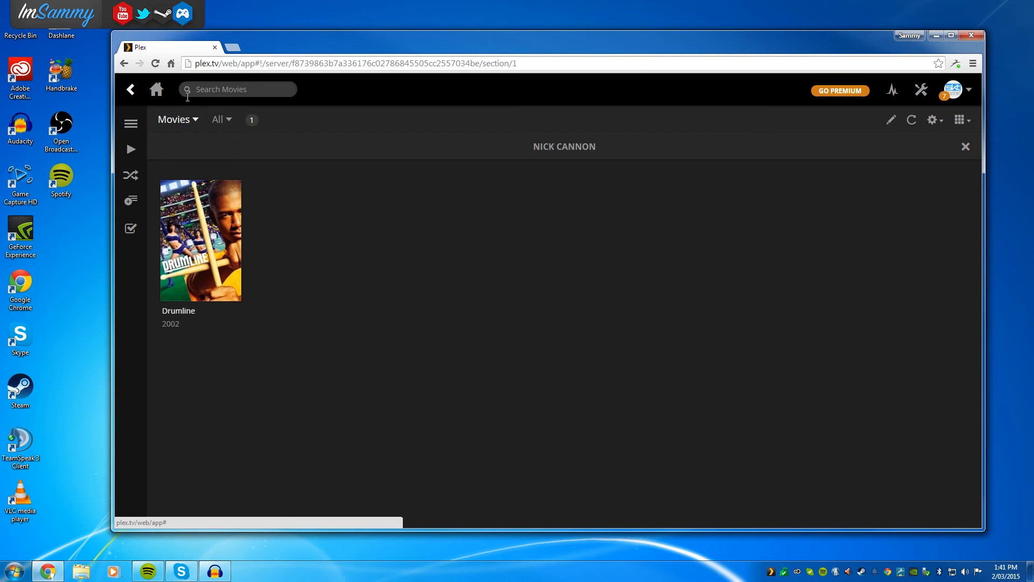
left_click(186, 123)
left_click(157, 89)
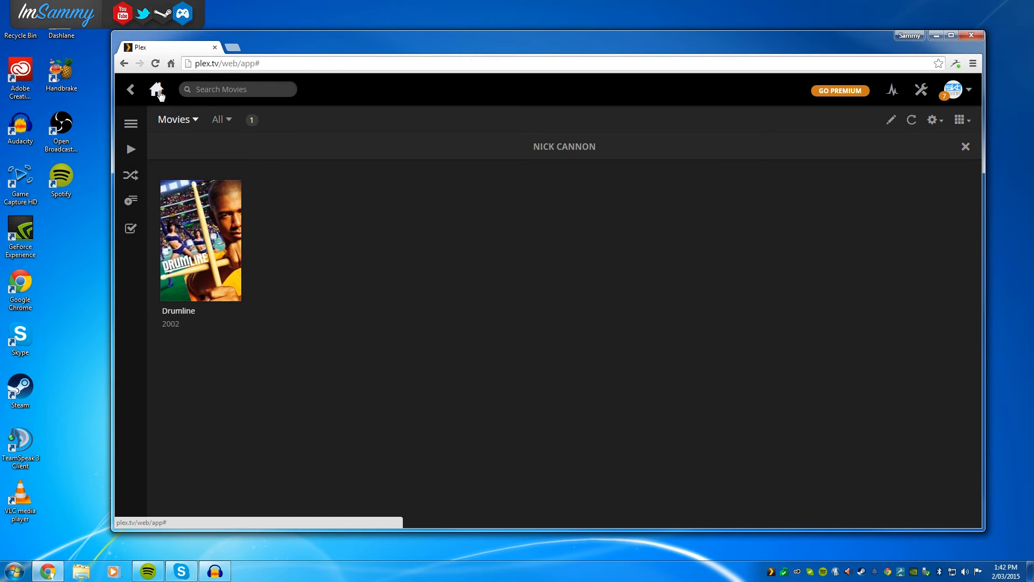
left_click(153, 319)
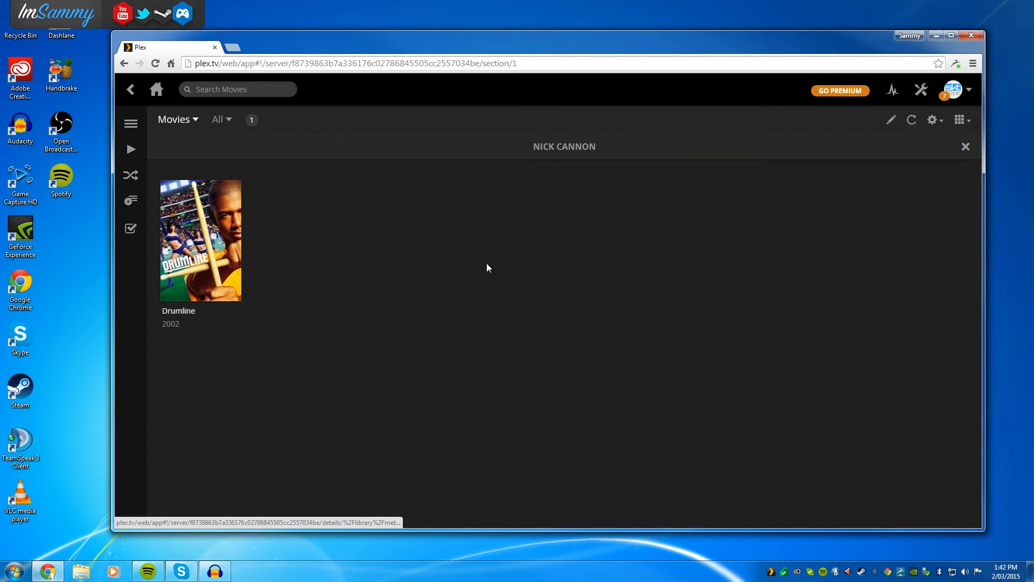
left_click(224, 121)
left_click(193, 121)
left_click(548, 218)
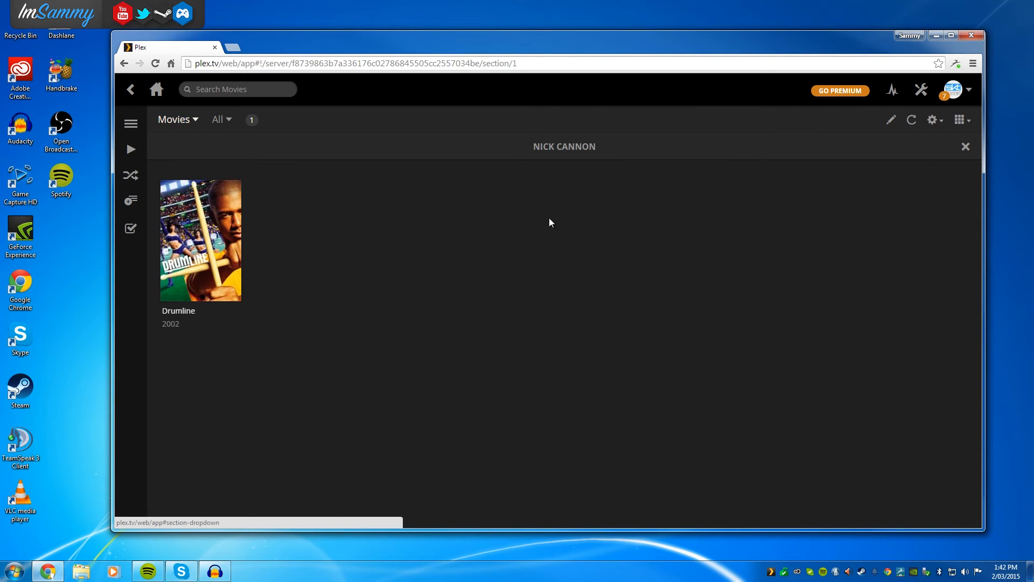
left_click(965, 148)
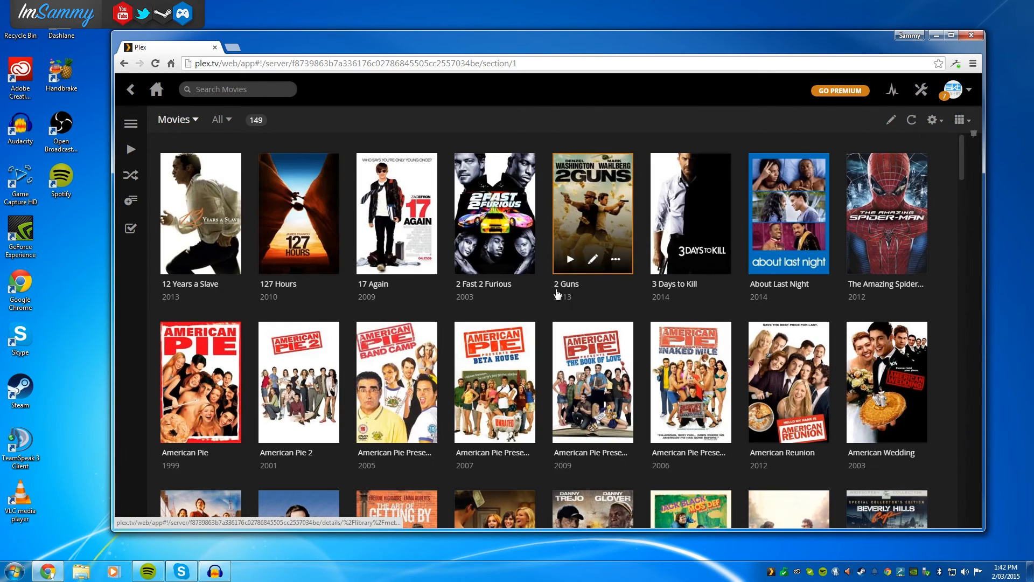
Step: View the 2 Fast 2 Furious details, list the movies featuring Paul Walker, and clear that actor filter
left_click(501, 223)
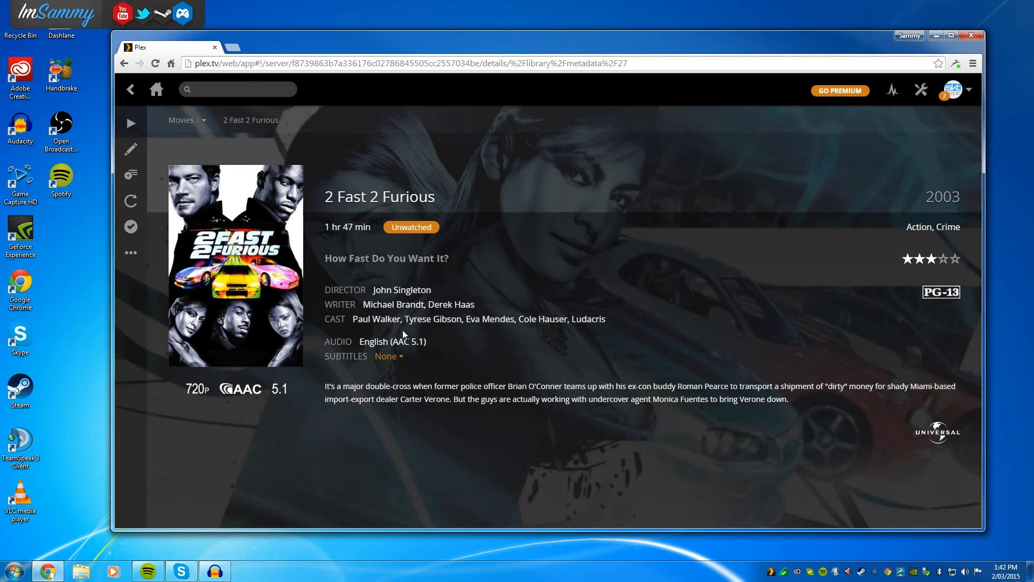
left_click(387, 319)
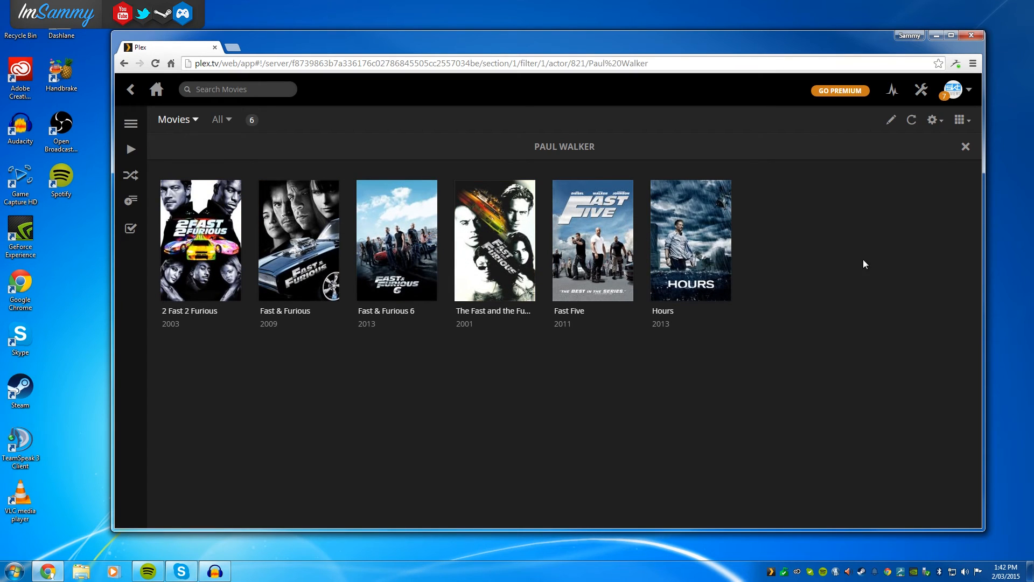
left_click(966, 147)
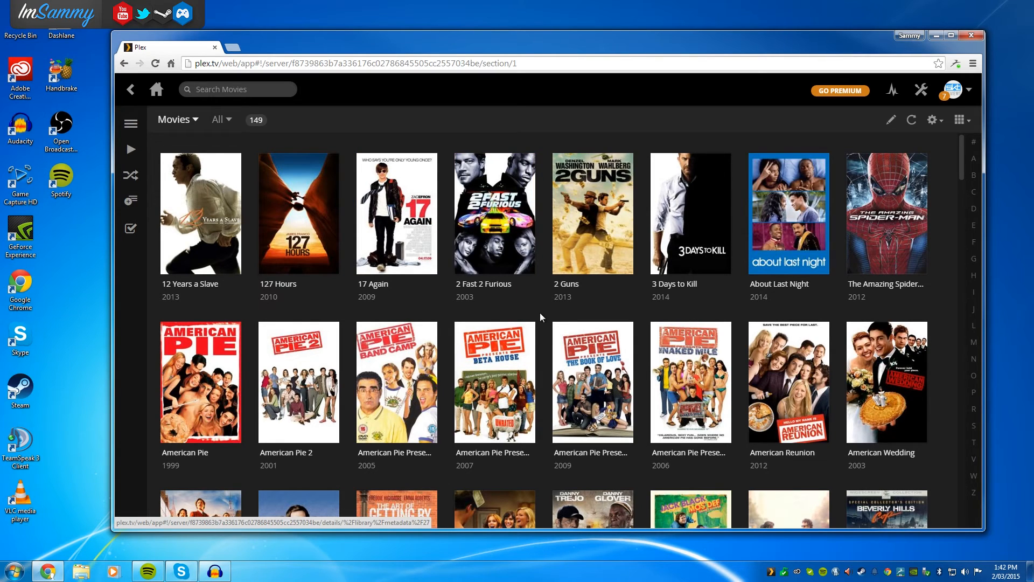
Step: Browse the Movies library to Cars 2, view its details, and return to the library
scroll(620, 323, "down", 6)
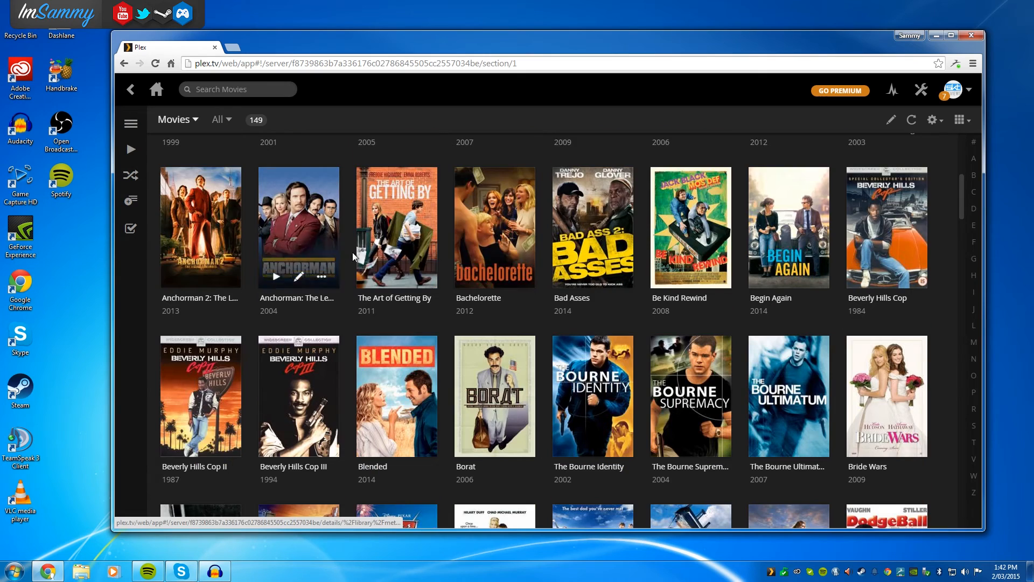
scroll(553, 351, "down", 5)
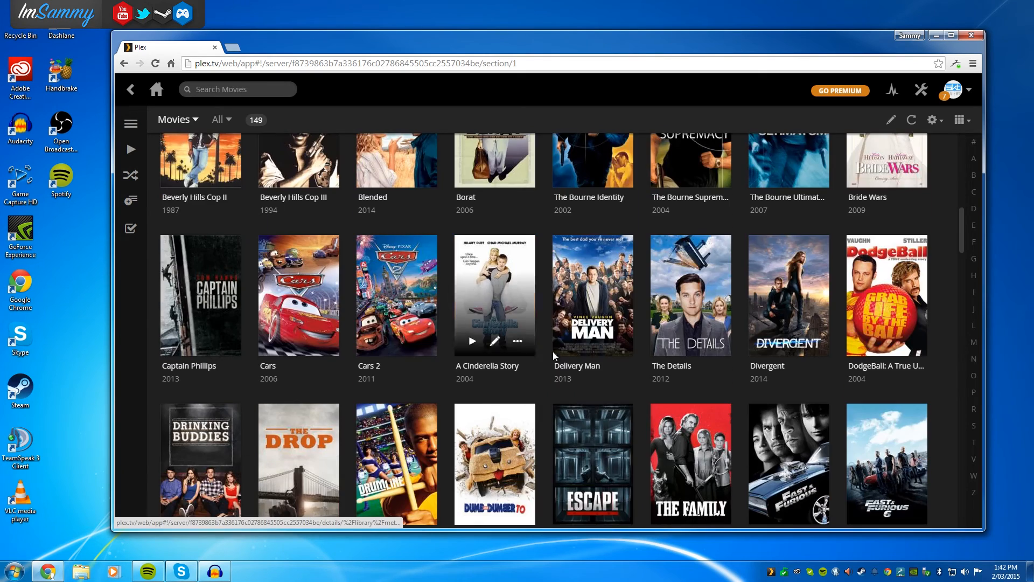
left_click(396, 301)
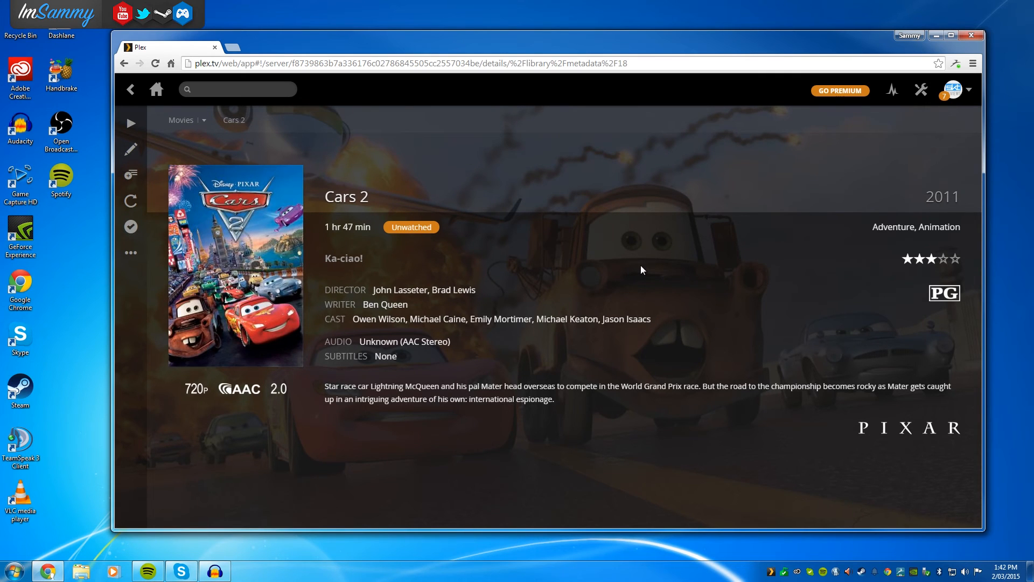
left_click(181, 120)
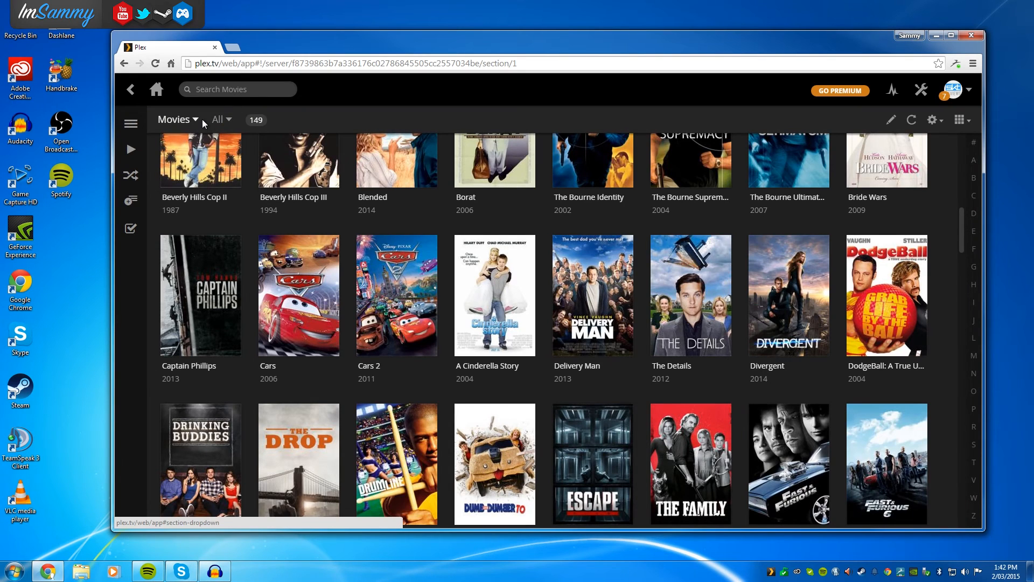
Step: Switch to the TV Shows library and view the details and seasons of The Fresh Prince of Bel-Air
left_click(197, 119)
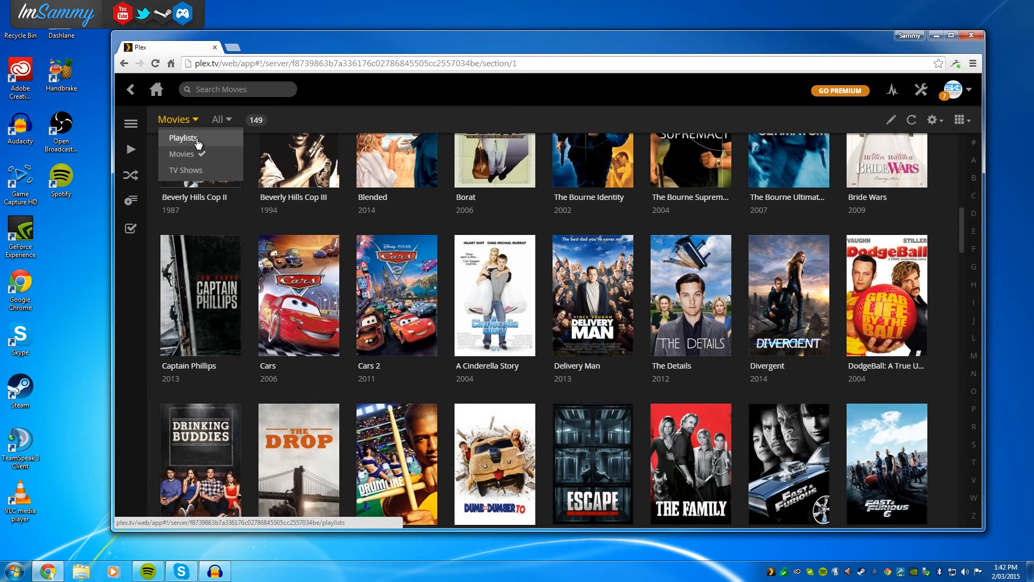
left_click(185, 170)
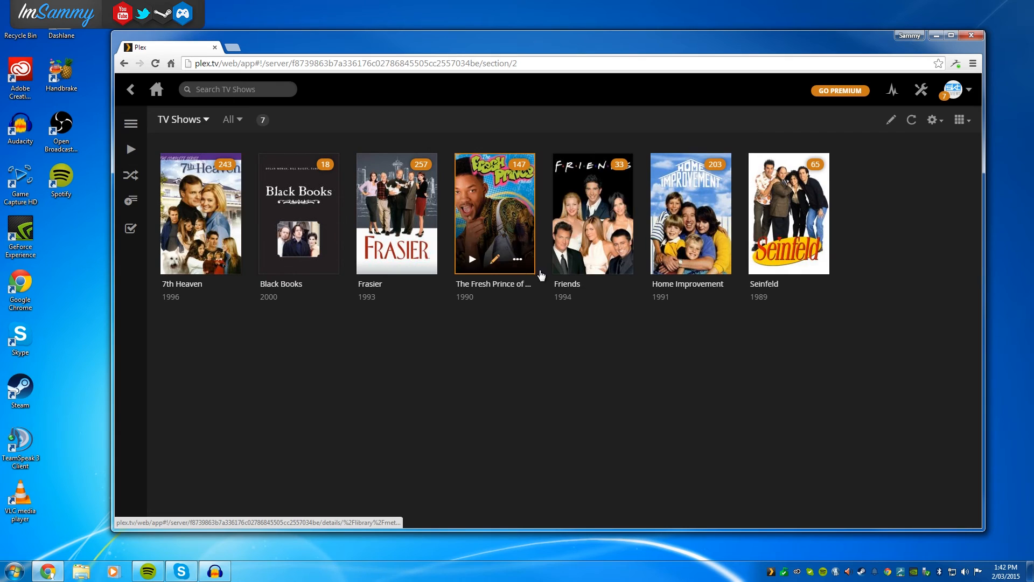
left_click(501, 233)
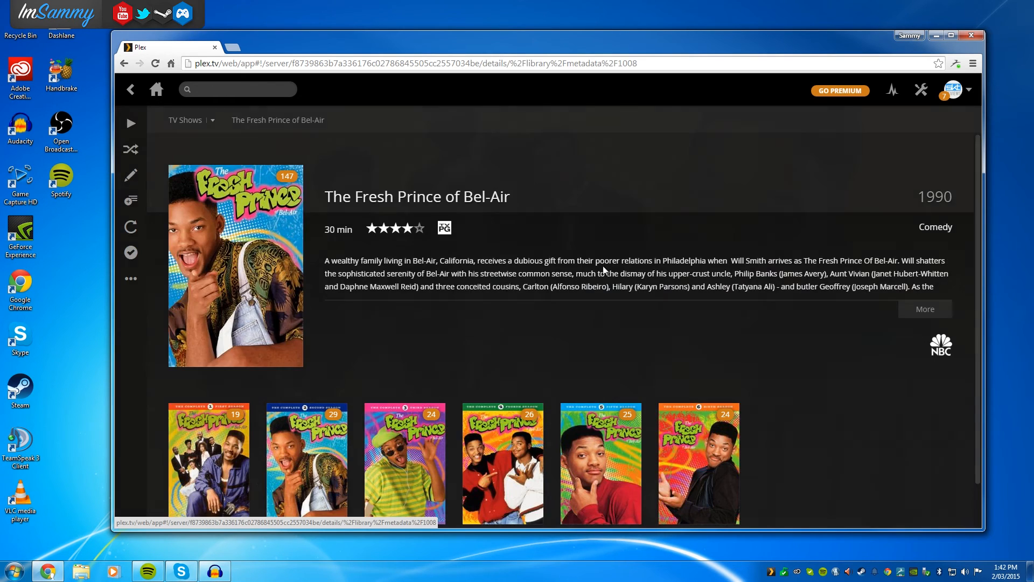
Step: Return to the Plex home page from the show's details and look over its sections
left_click(157, 90)
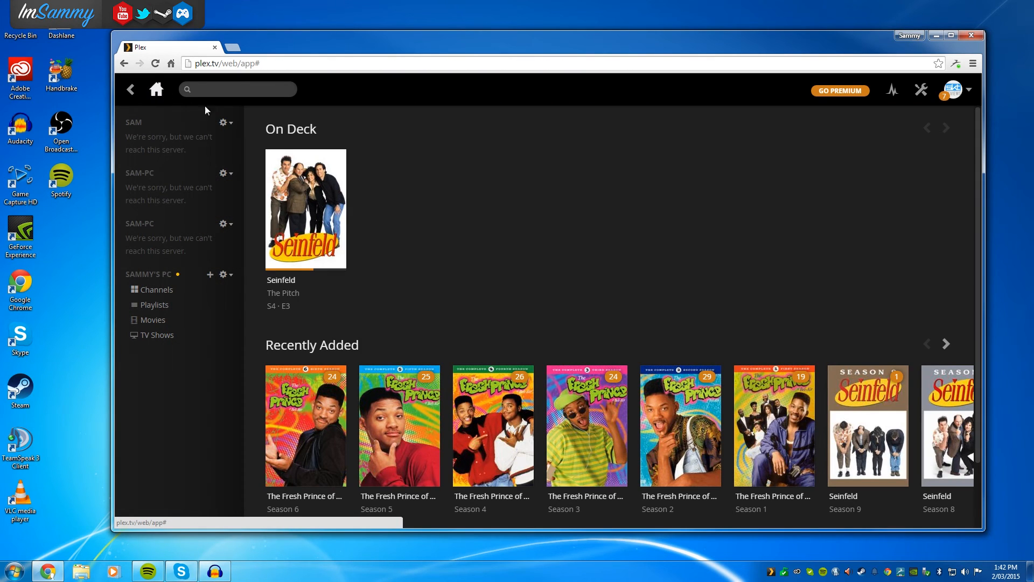
scroll(593, 218, "down", 2)
scroll(620, 207, "up", 2)
Step: Check the server's general and Connect settings, including the sign-in and port mapping, and return to the Web settings
left_click(921, 90)
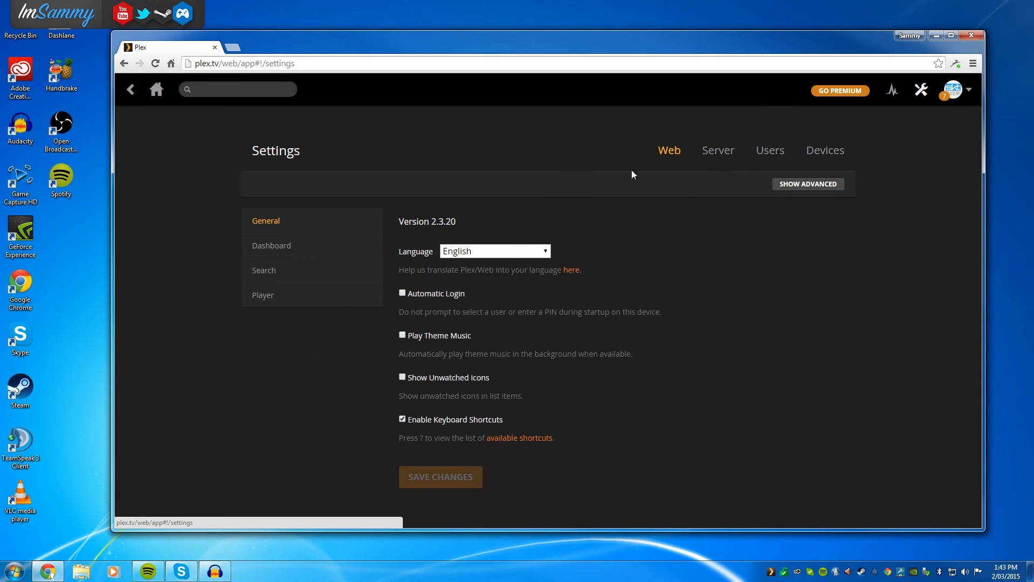
left_click(718, 150)
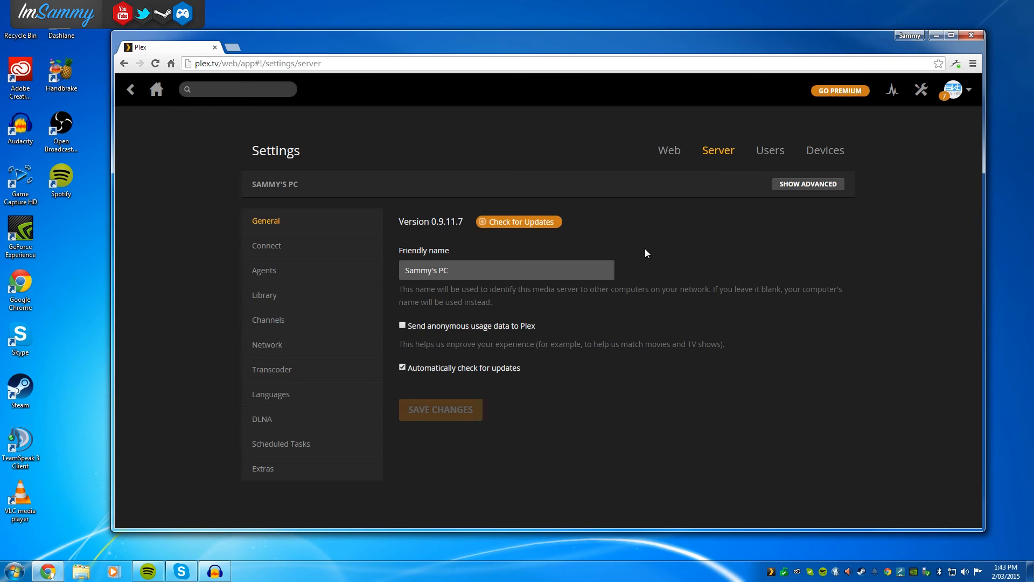
left_click(302, 257)
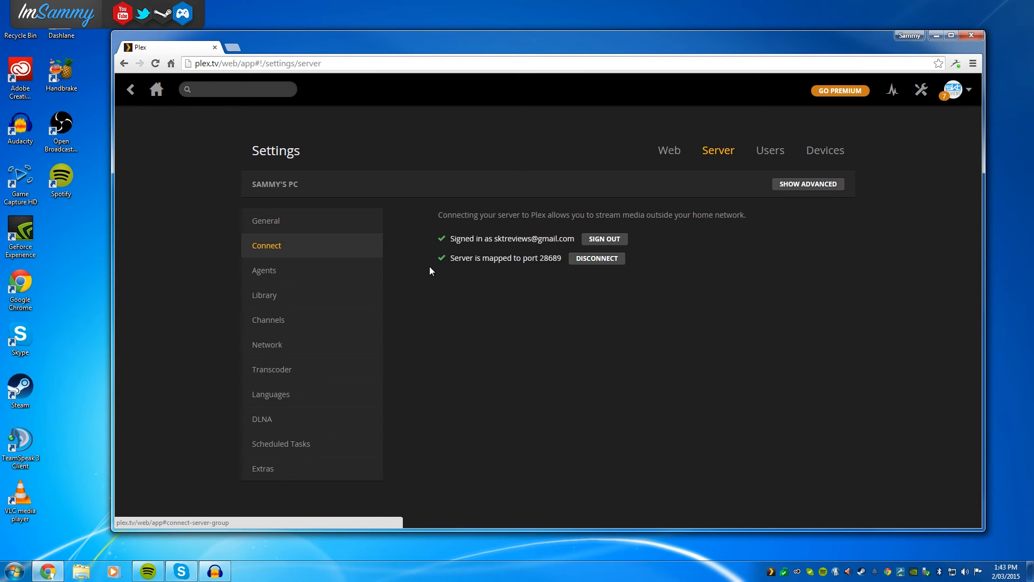
left_click_drag(541, 260, 561, 264)
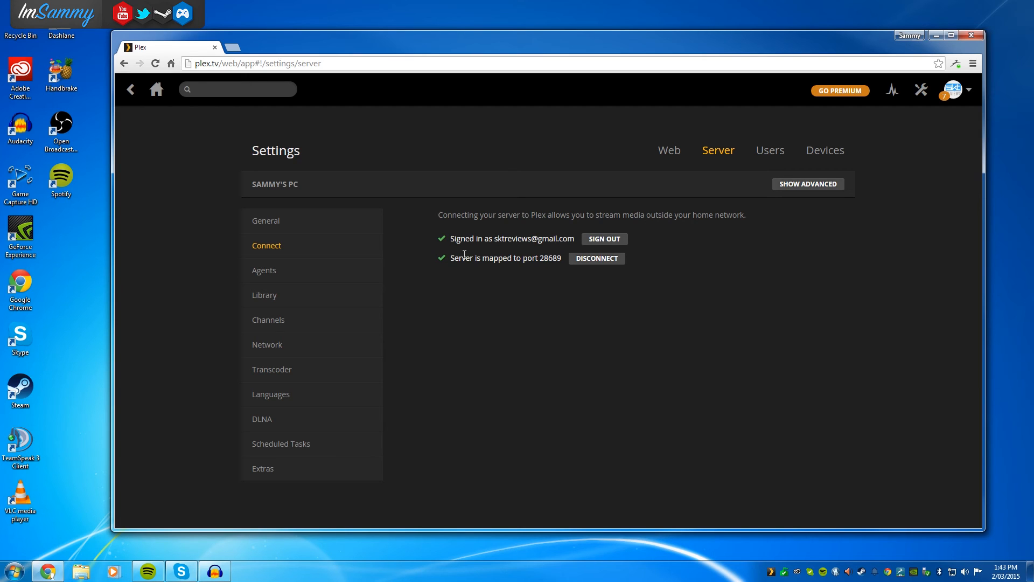
left_click(666, 156)
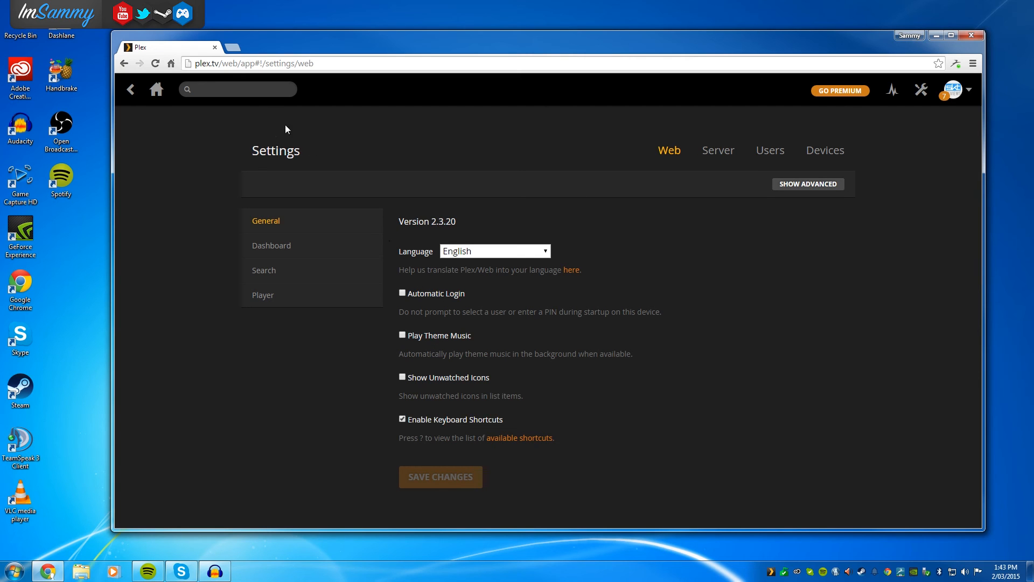
Step: Leave the settings for the Plex home page and review its On Deck and Recently Added sections
left_click(156, 90)
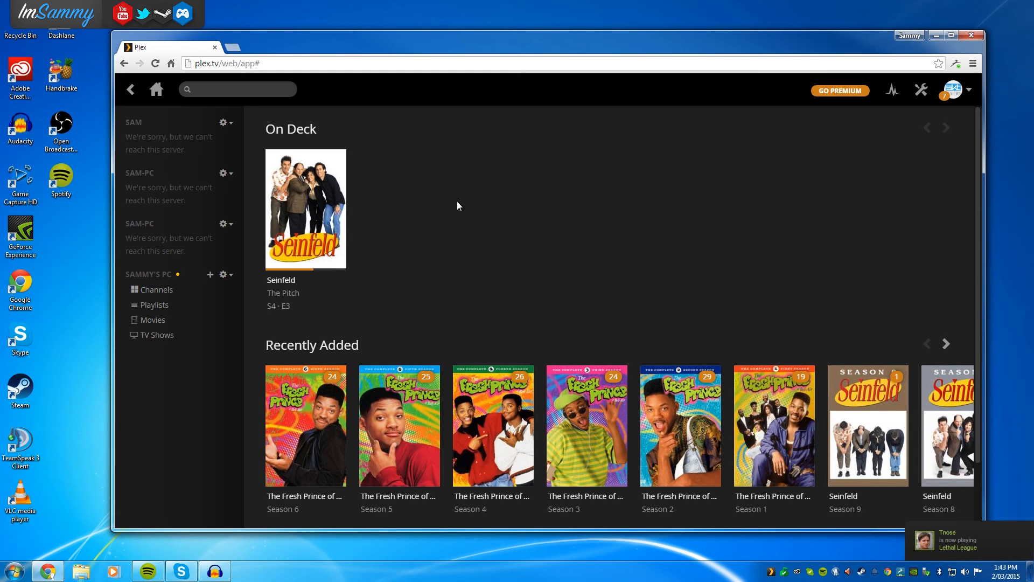
scroll(483, 222, "down", 3)
scroll(483, 222, "up", 3)
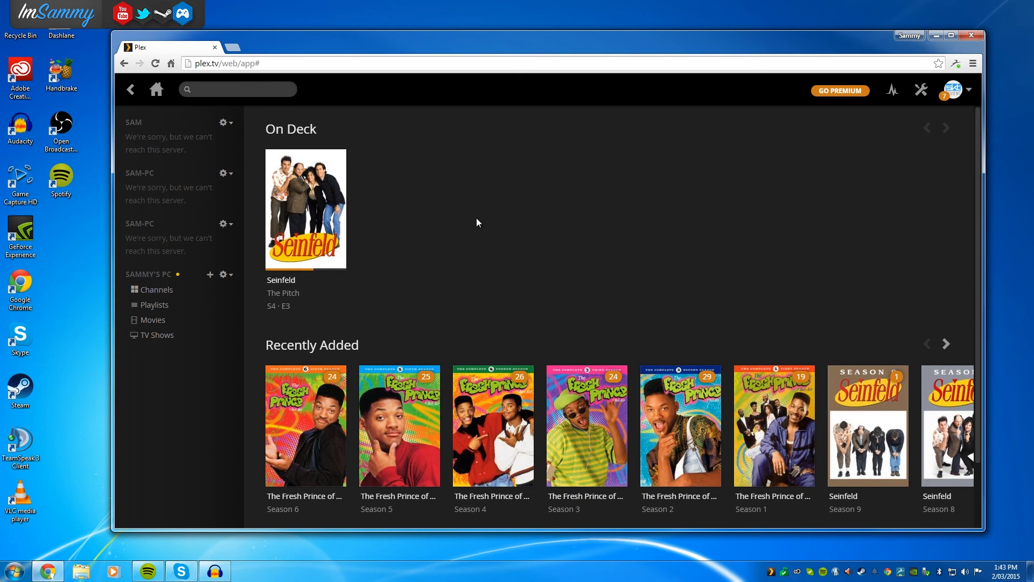